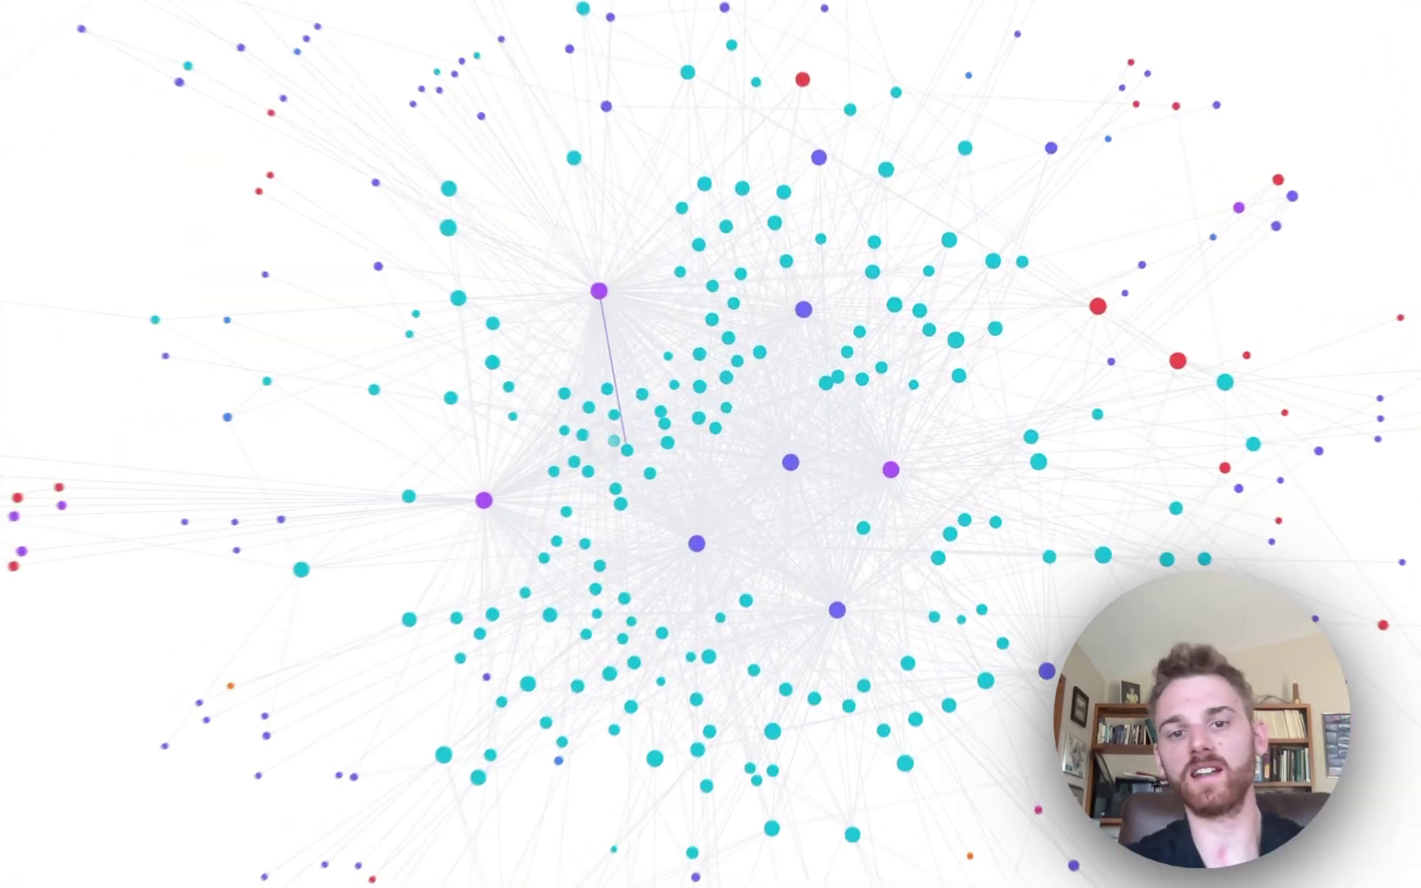
Zoom and pan the graph to recentre the whole map
{"action": "mouse_move", "coordinate": [734, 336]}
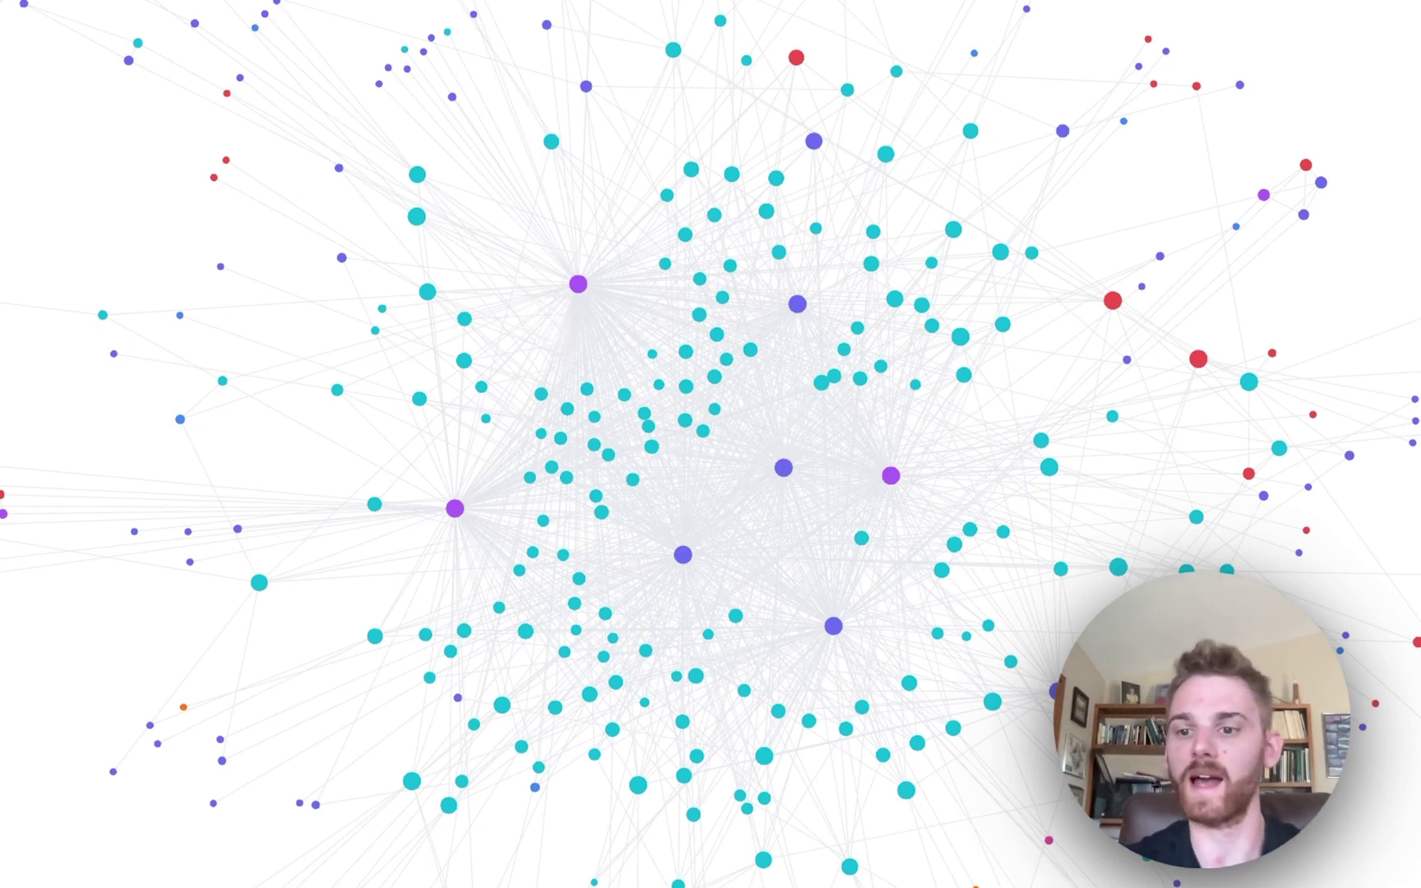
{"action": "scroll", "coordinate": [625, 526], "scroll_direction": "up", "scroll_amount": 10}
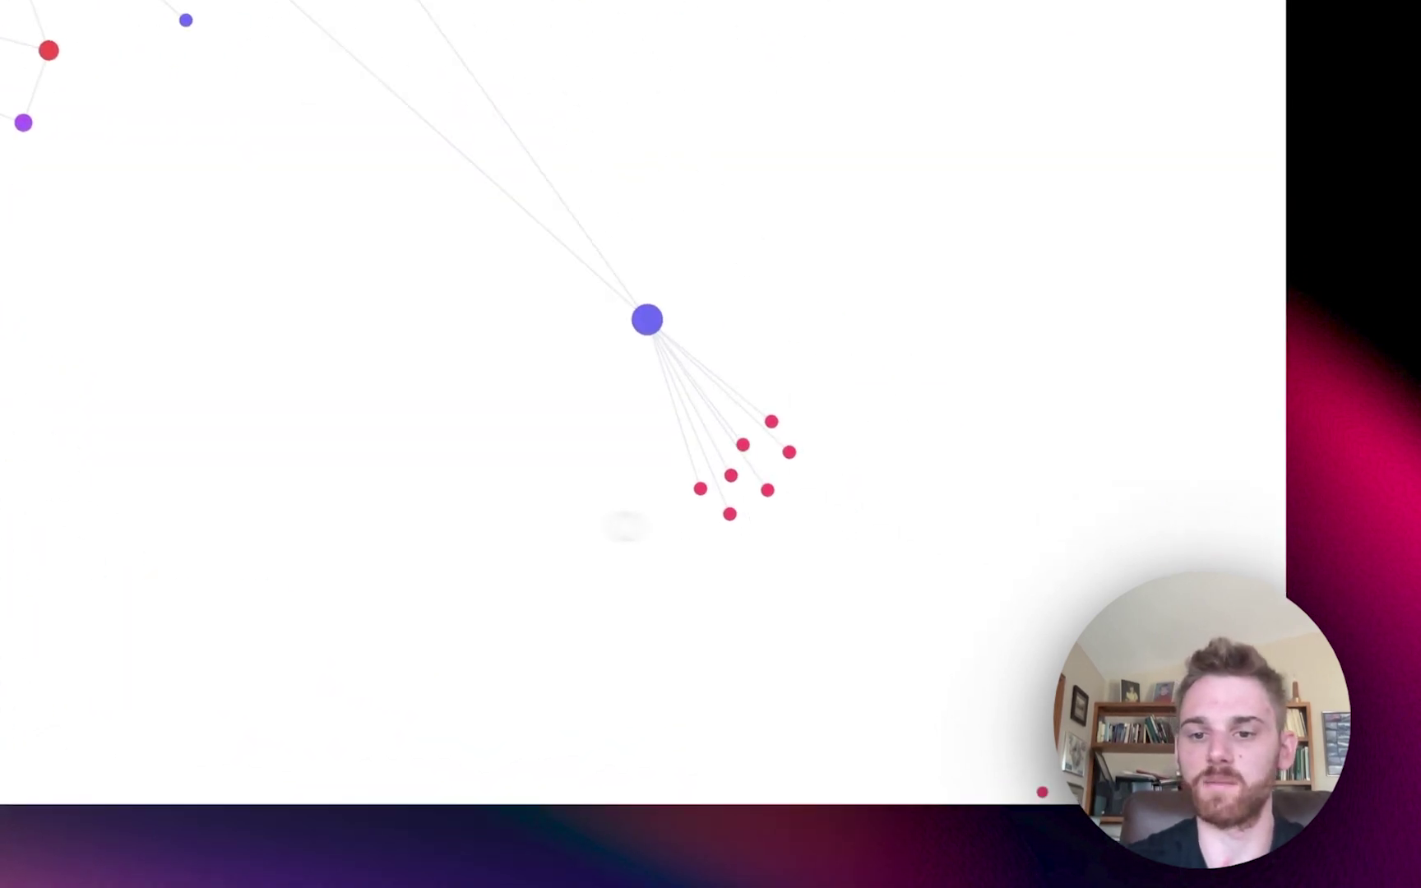
{"action": "mouse_move", "coordinate": [509, 436]}
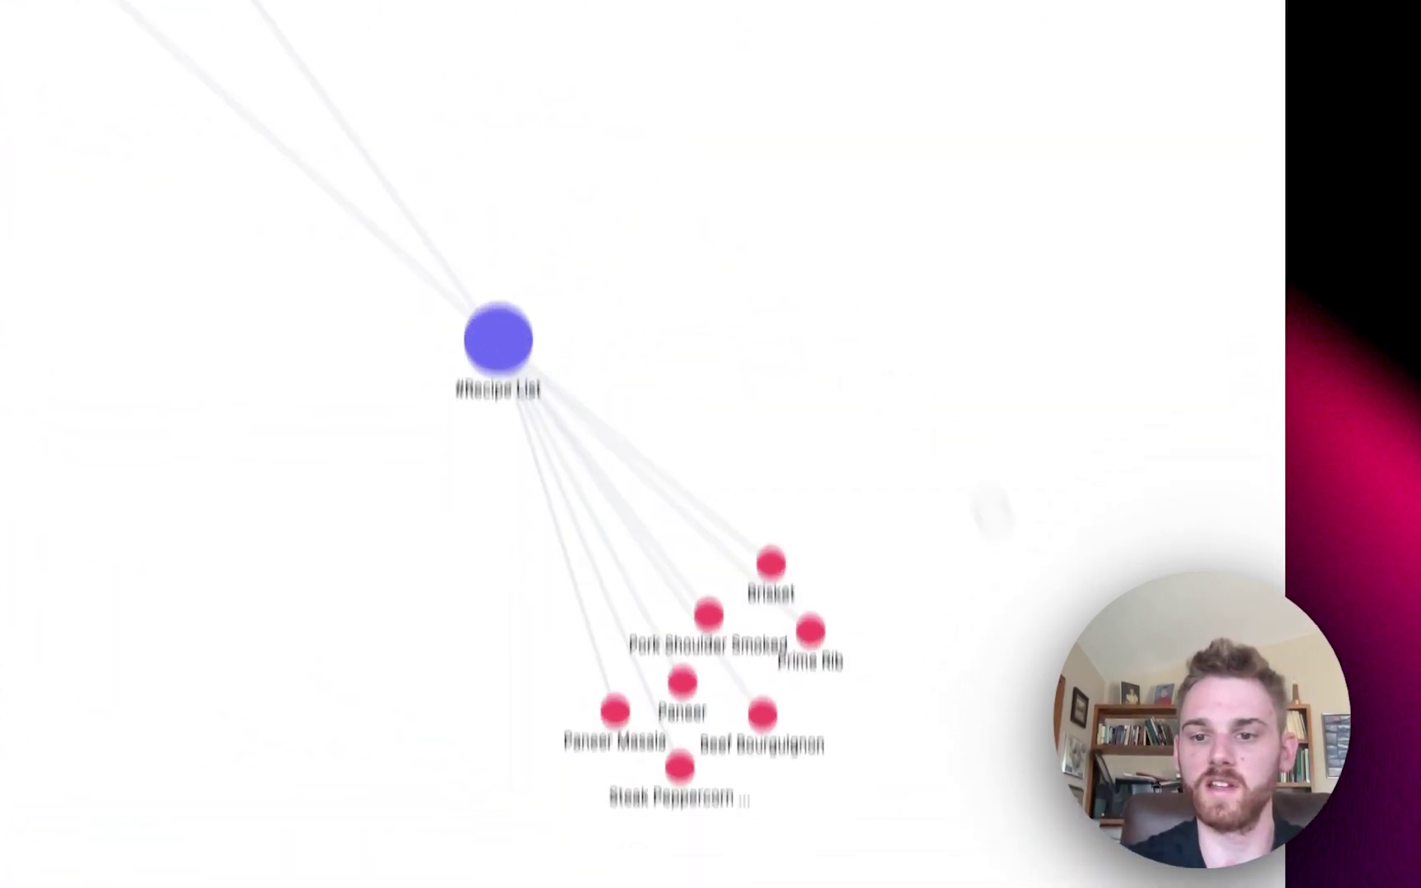
{"action": "scroll", "coordinate": [995, 527], "scroll_direction": "up", "scroll_amount": 4}
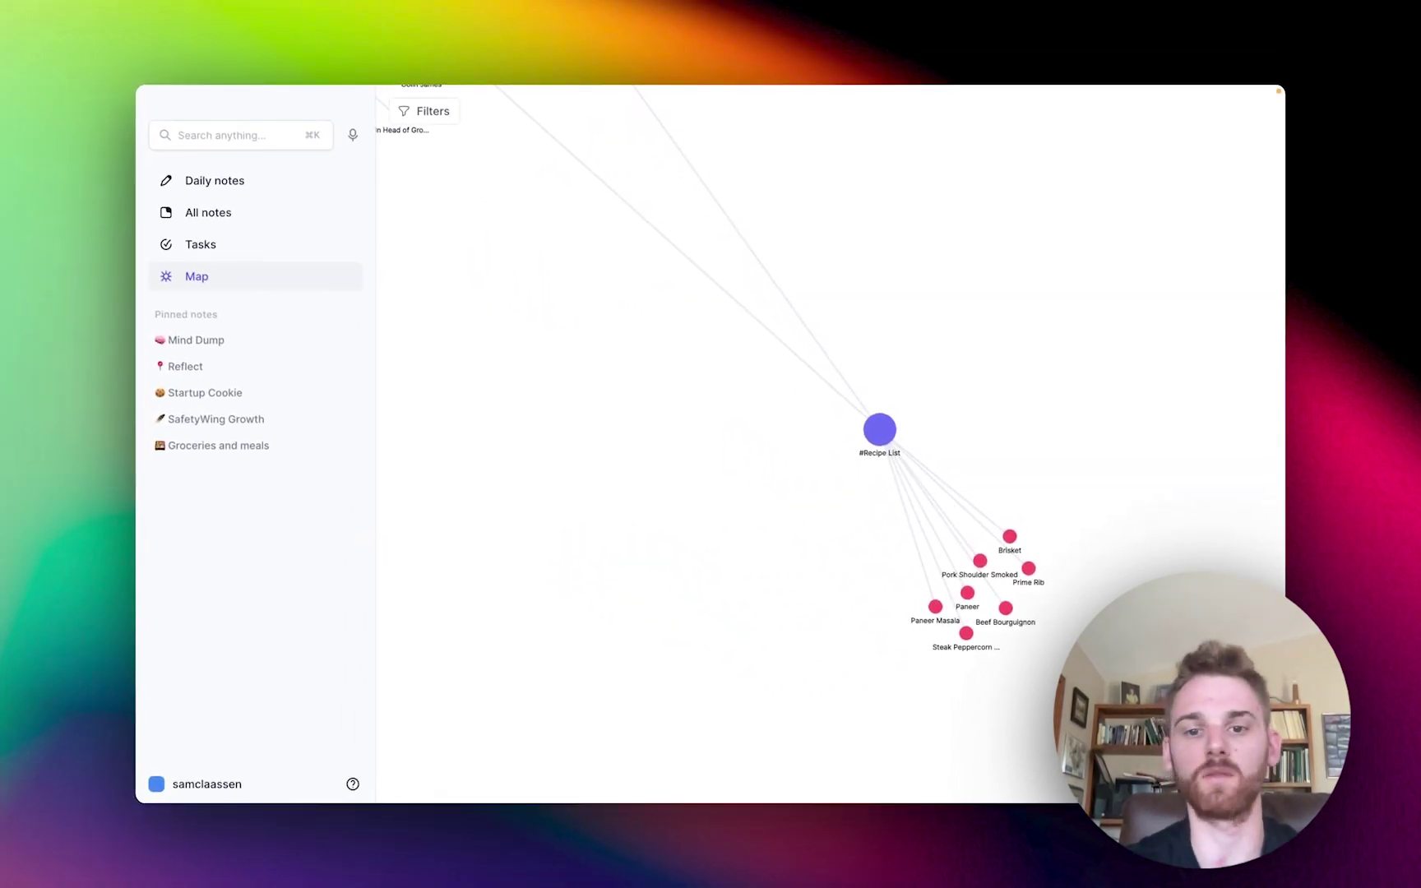
{"action": "scroll", "coordinate": [949, 645], "scroll_direction": "down", "scroll_amount": 5}
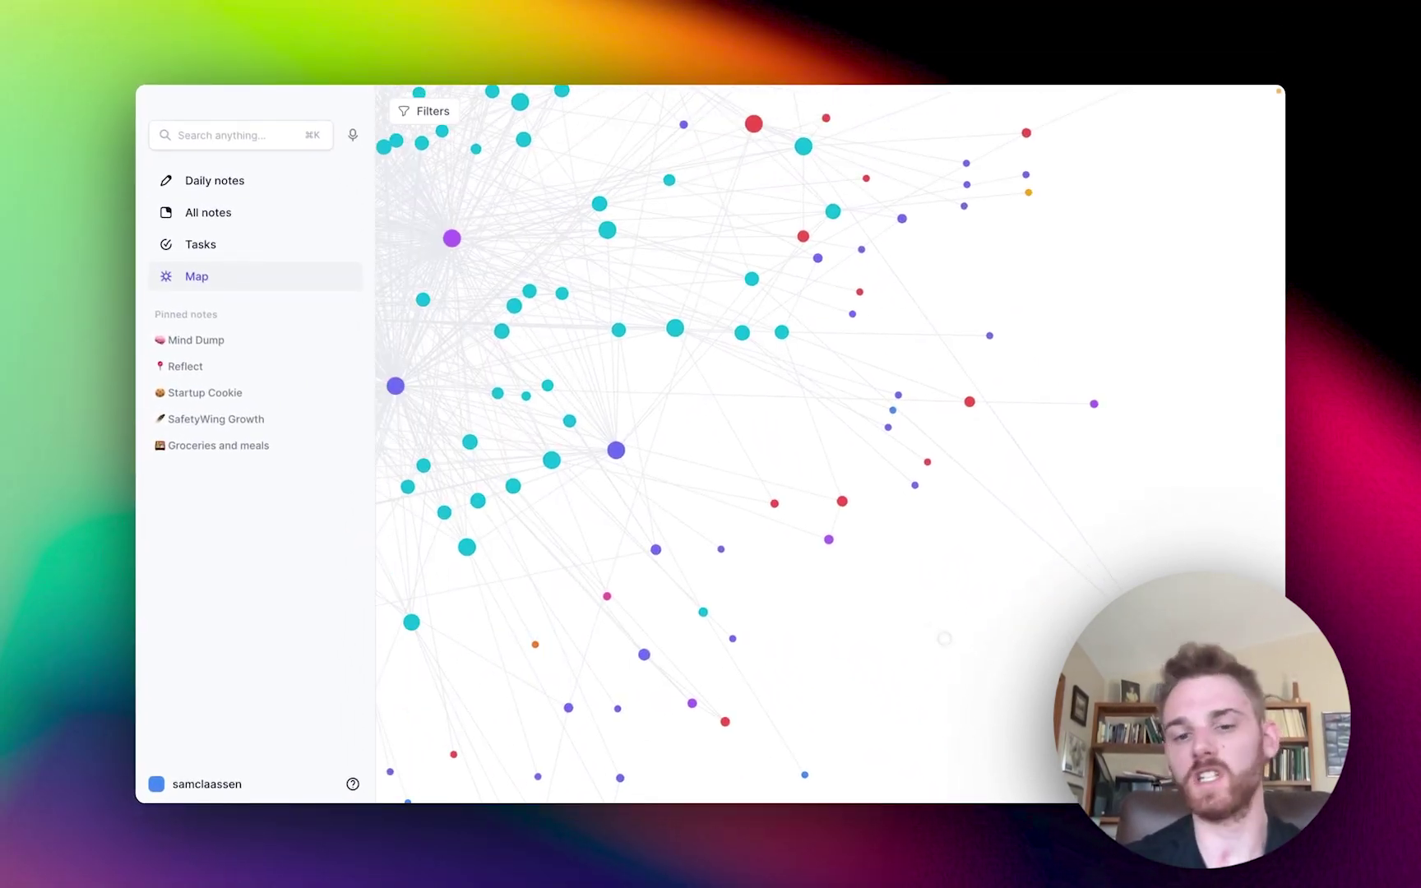
{"action": "scroll", "coordinate": [948, 645], "scroll_direction": "down", "scroll_amount": 3}
{"action": "left_click_drag", "start_coordinate": [931, 643], "coordinate": [1136, 678]}
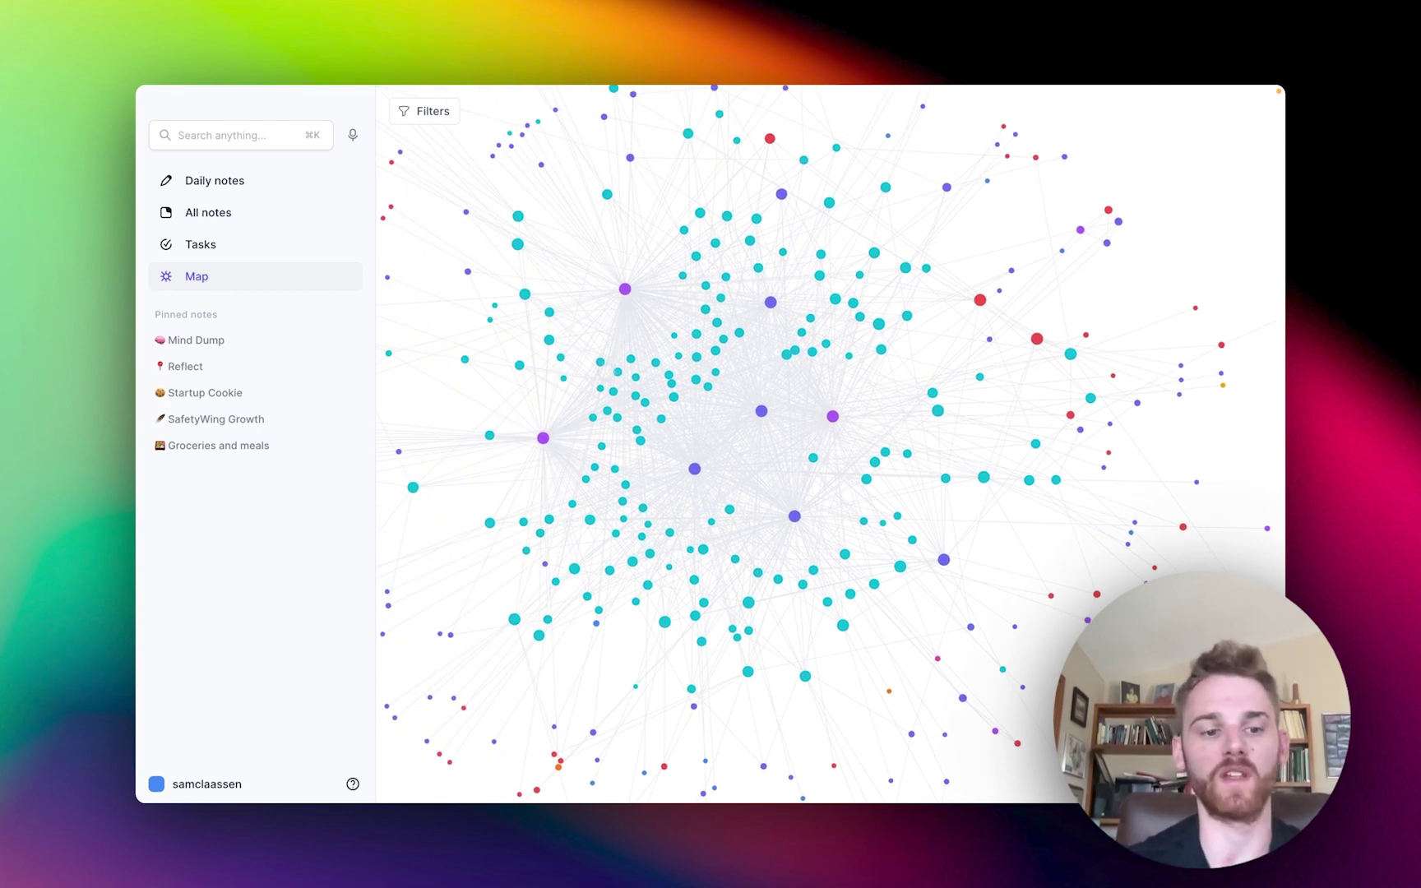
Switch to the mindmap workspace and list all its notes
{"action": "left_click", "coordinate": [215, 783]}
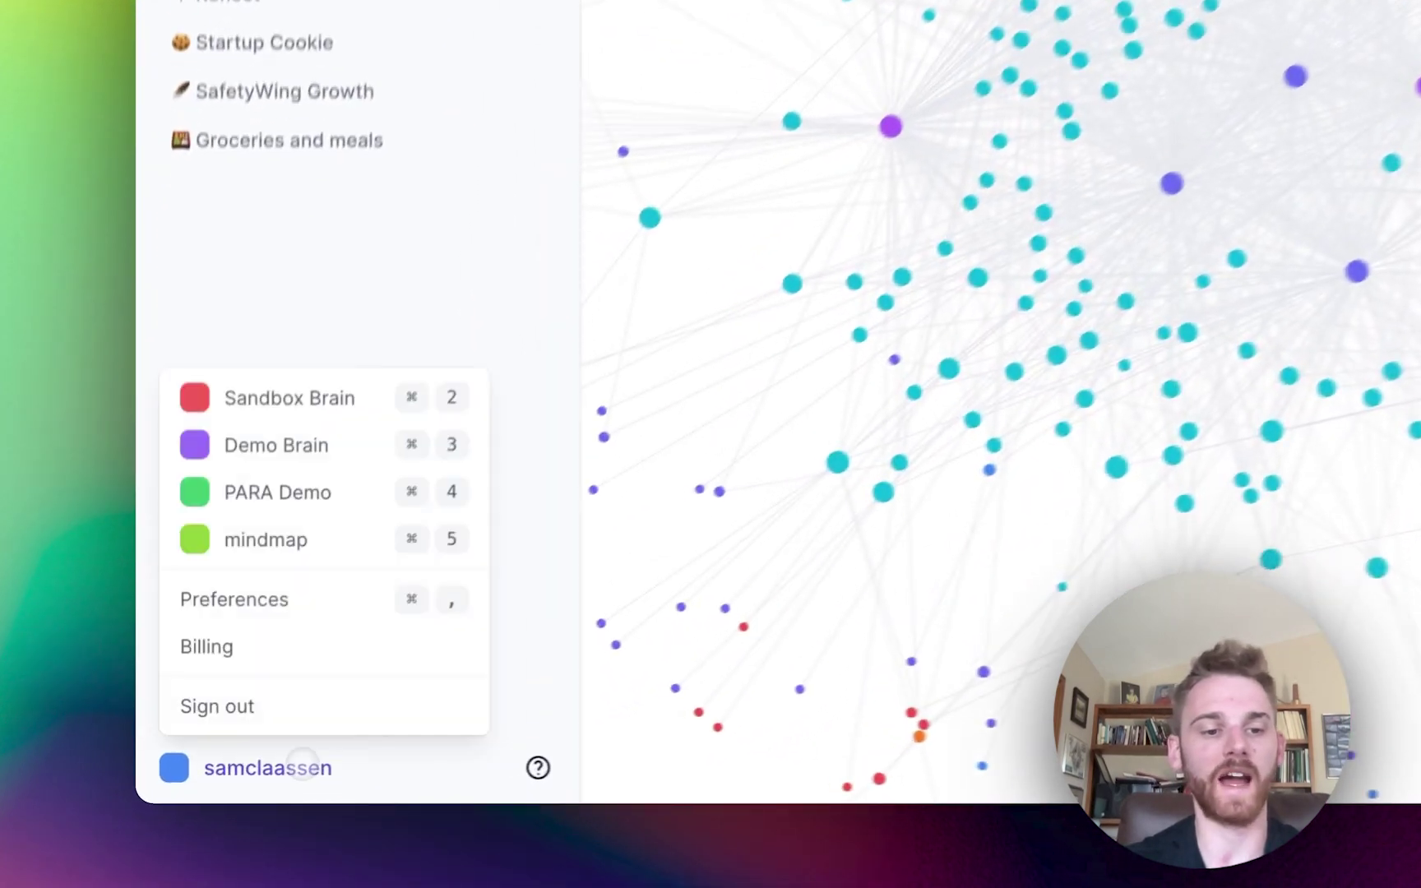
{"action": "left_click", "coordinate": [208, 658]}
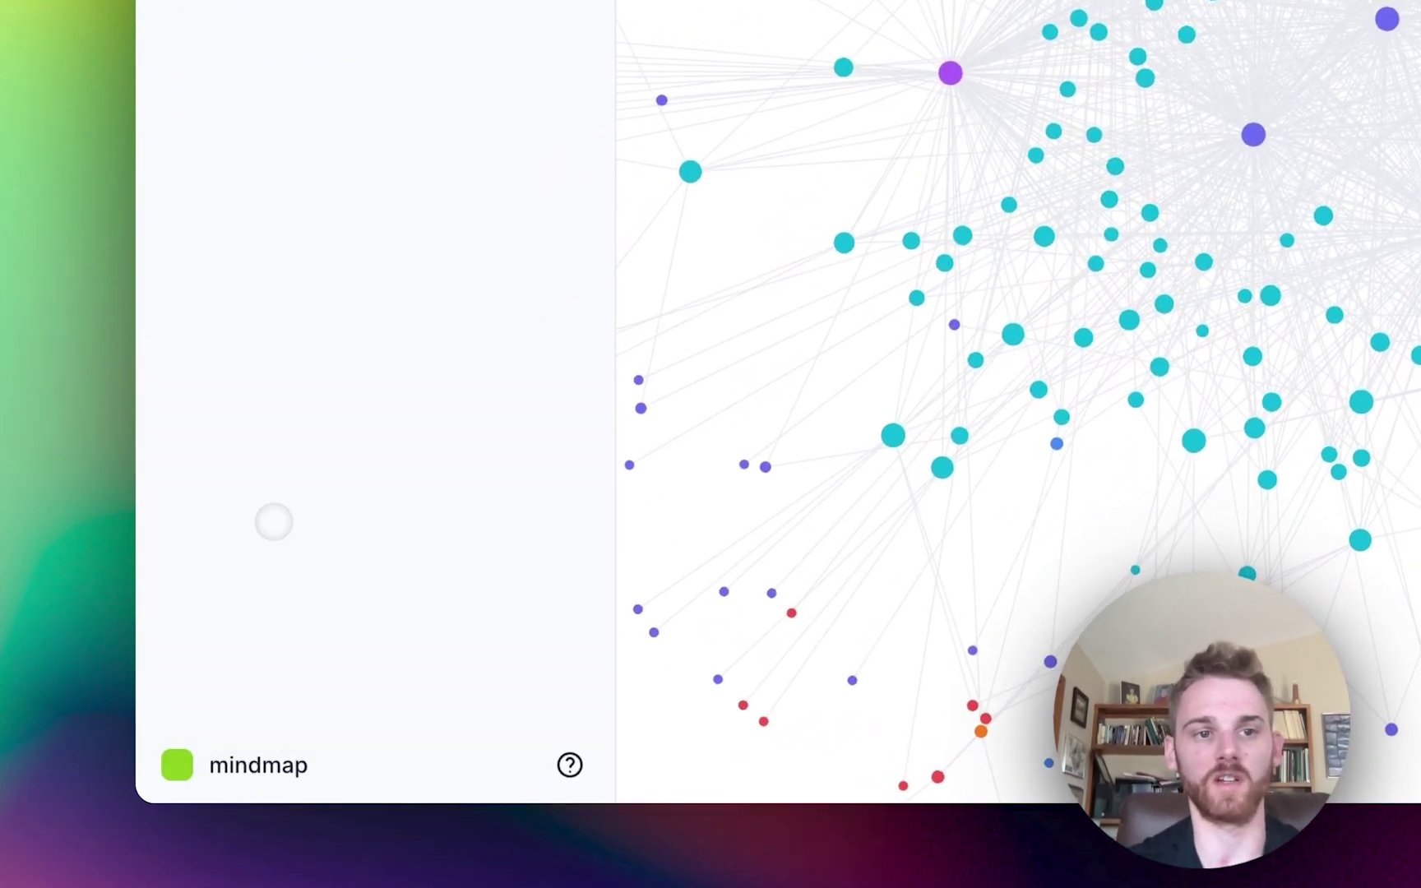
{"action": "left_click", "coordinate": [255, 316]}
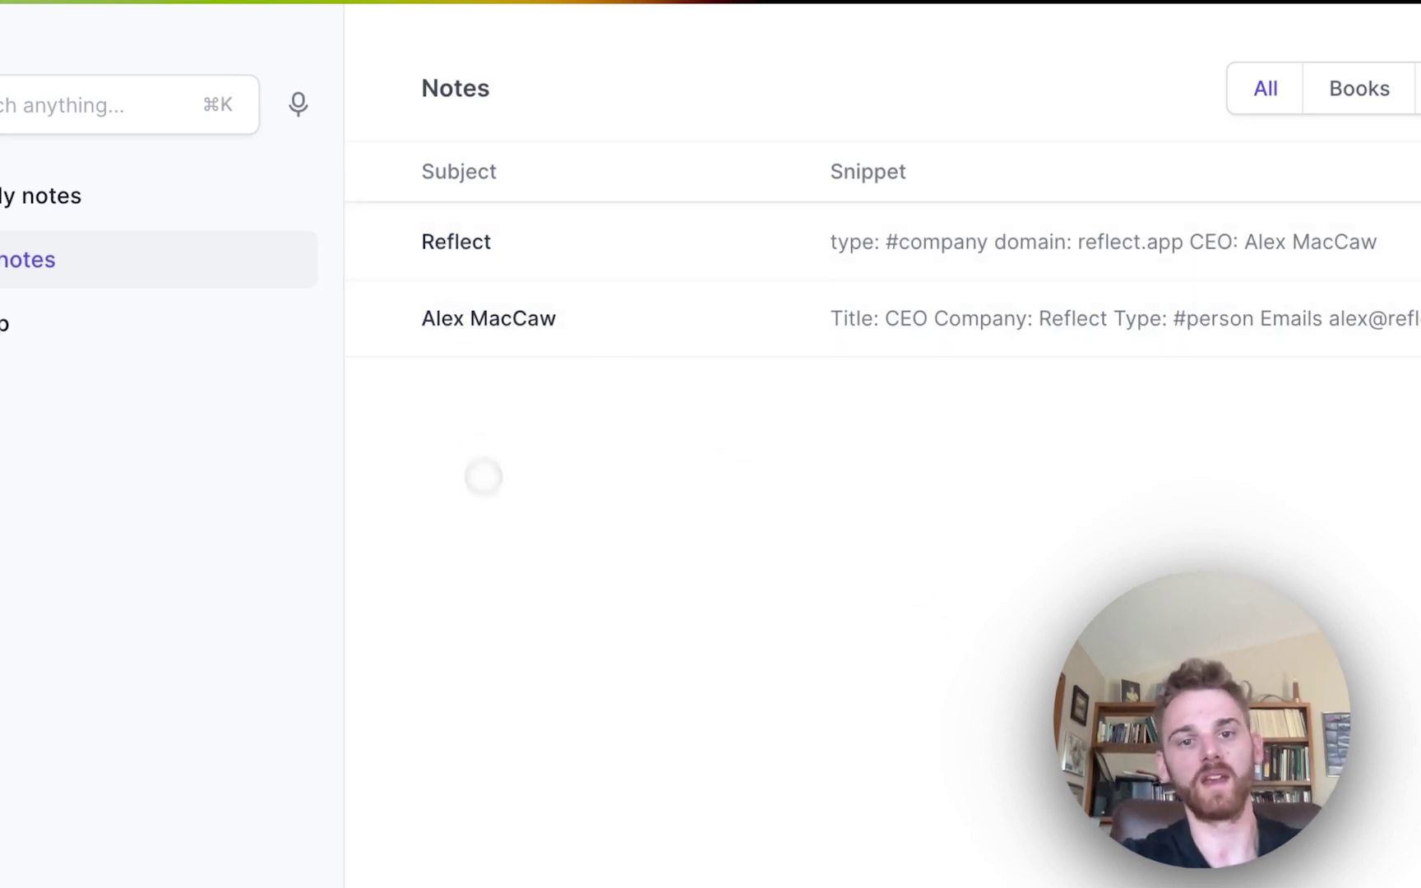
Open the CEO's person note, then the linked Reflect company note in a side pane
{"action": "left_click", "coordinate": [682, 322]}
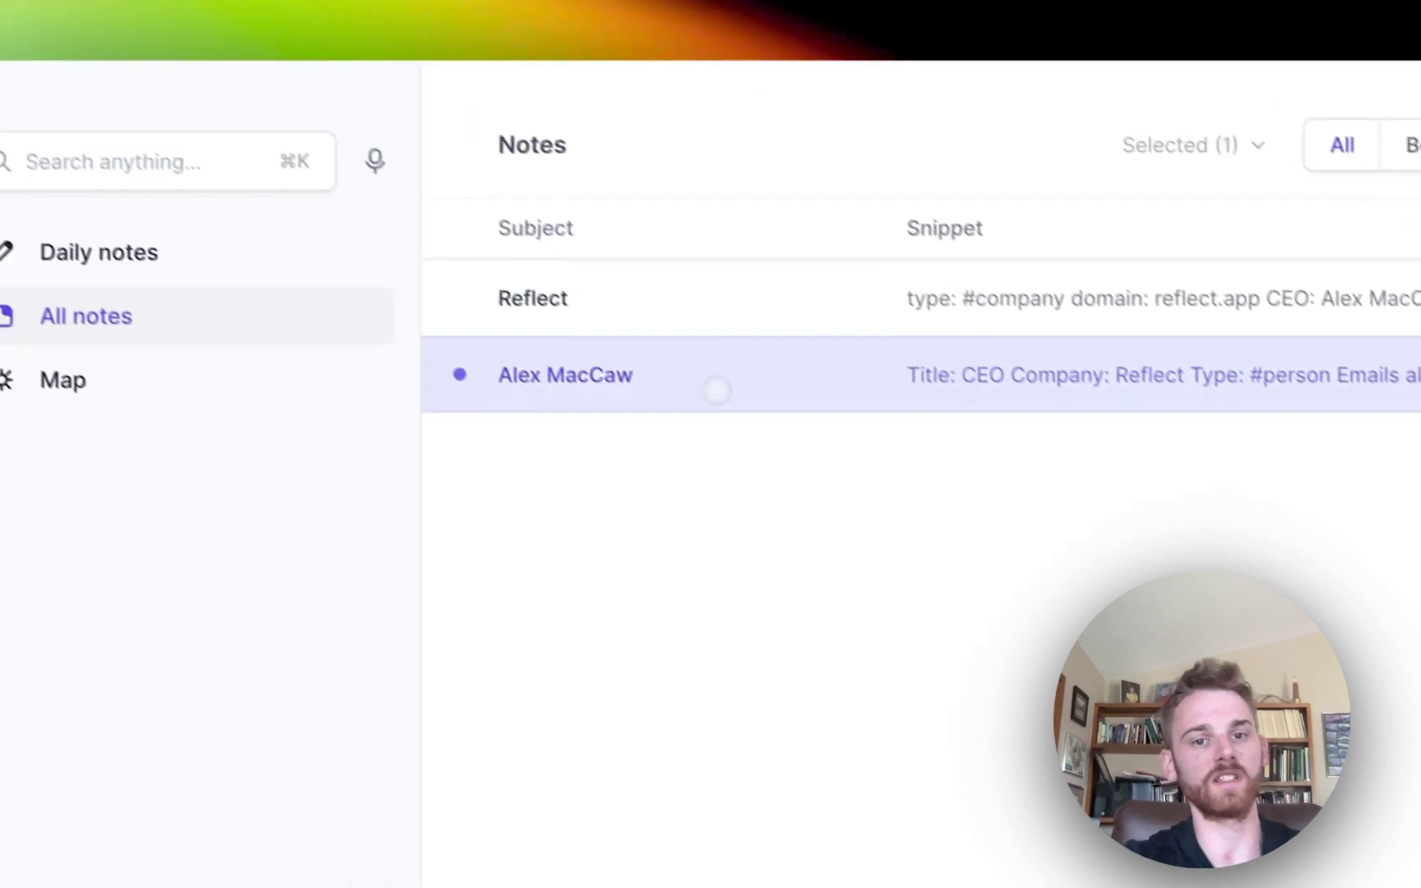
{"action": "left_click", "coordinate": [708, 392]}
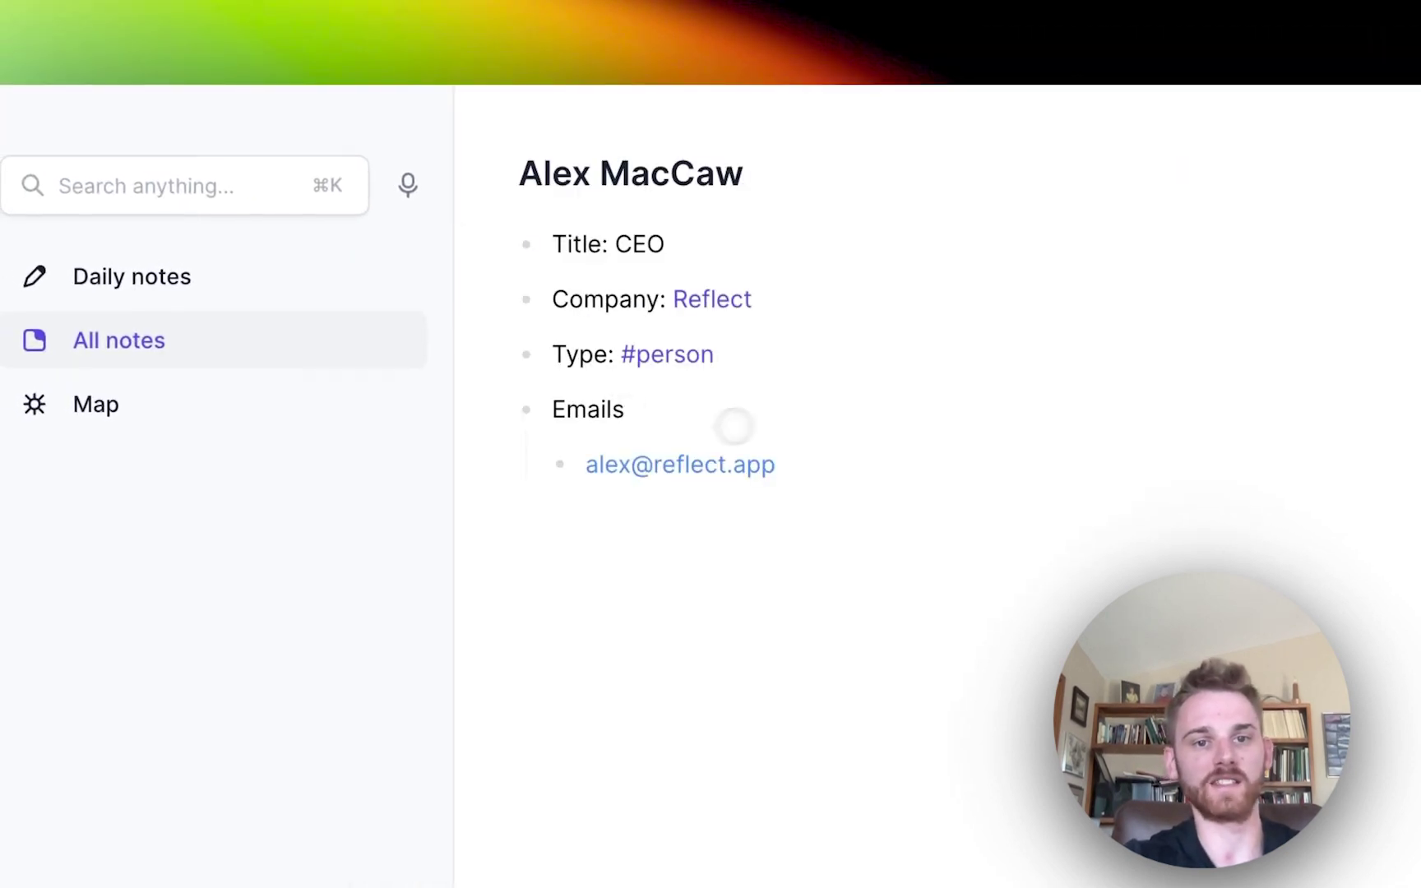
{"action": "mouse_move", "coordinate": [758, 315]}
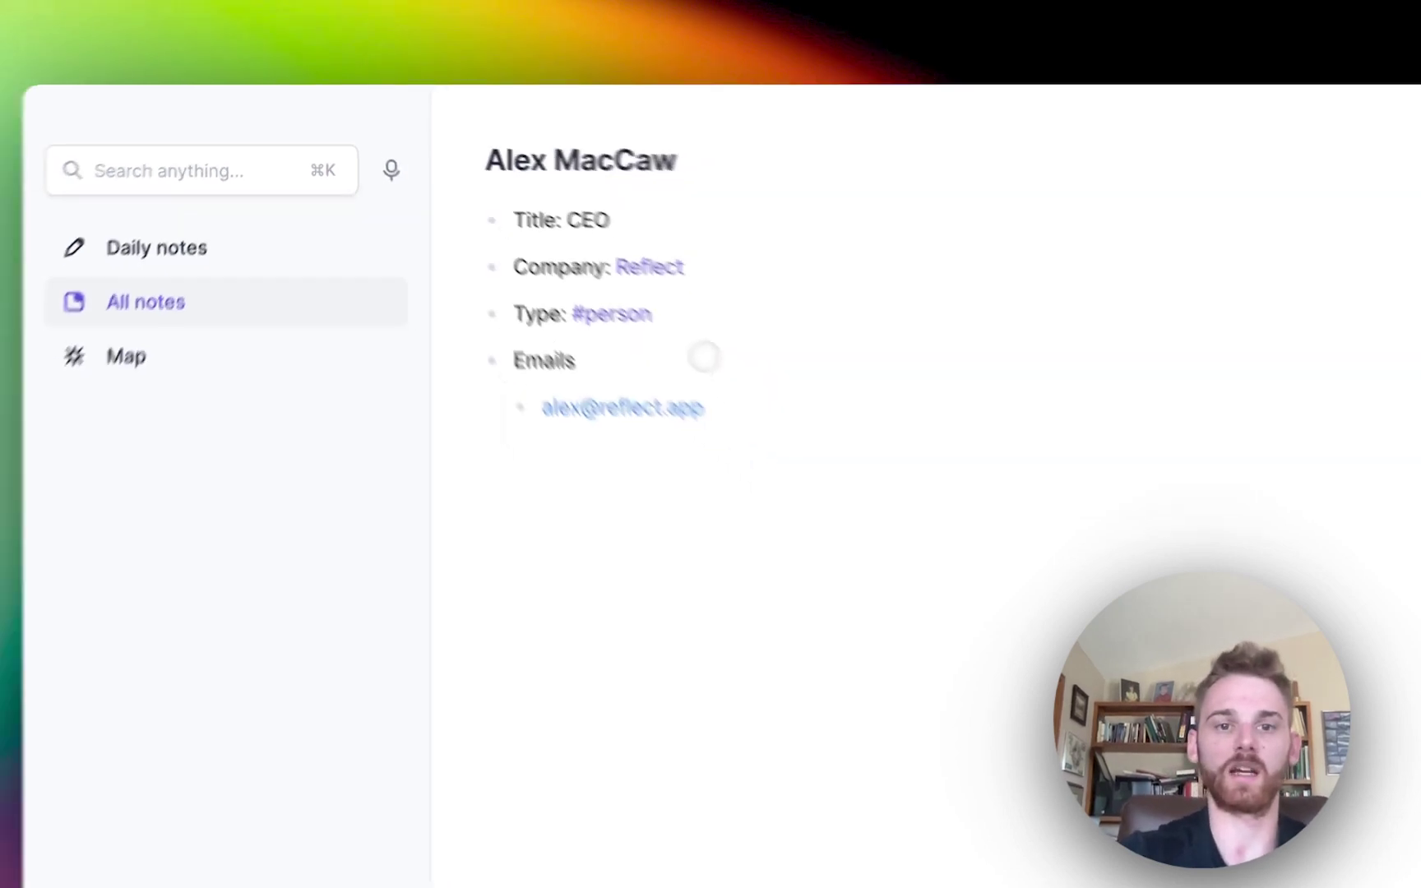
{"action": "left_click", "coordinate": [633, 263], "text": "shift"}
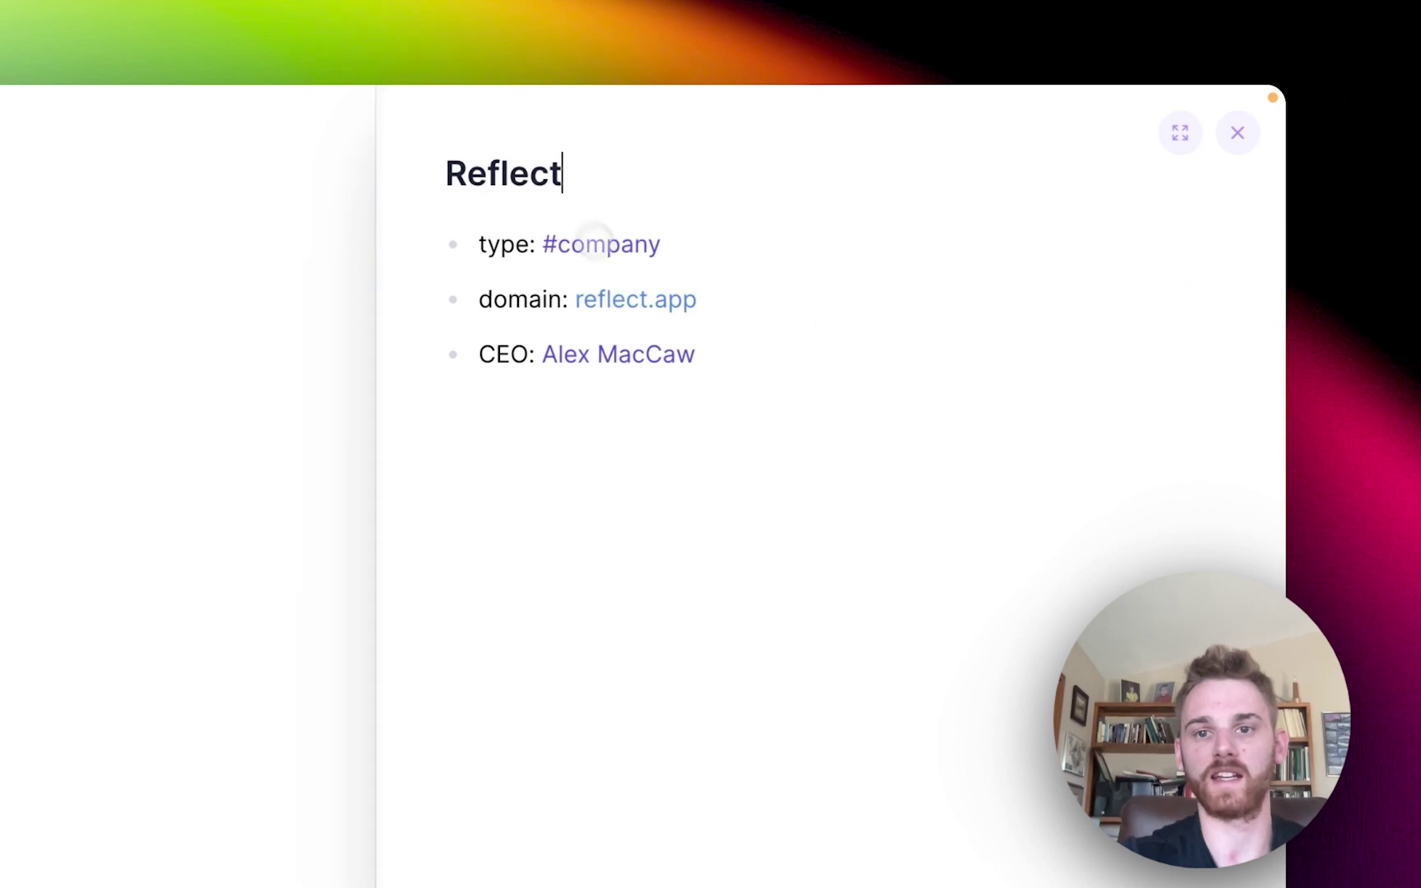
{"action": "mouse_move", "coordinate": [623, 356]}
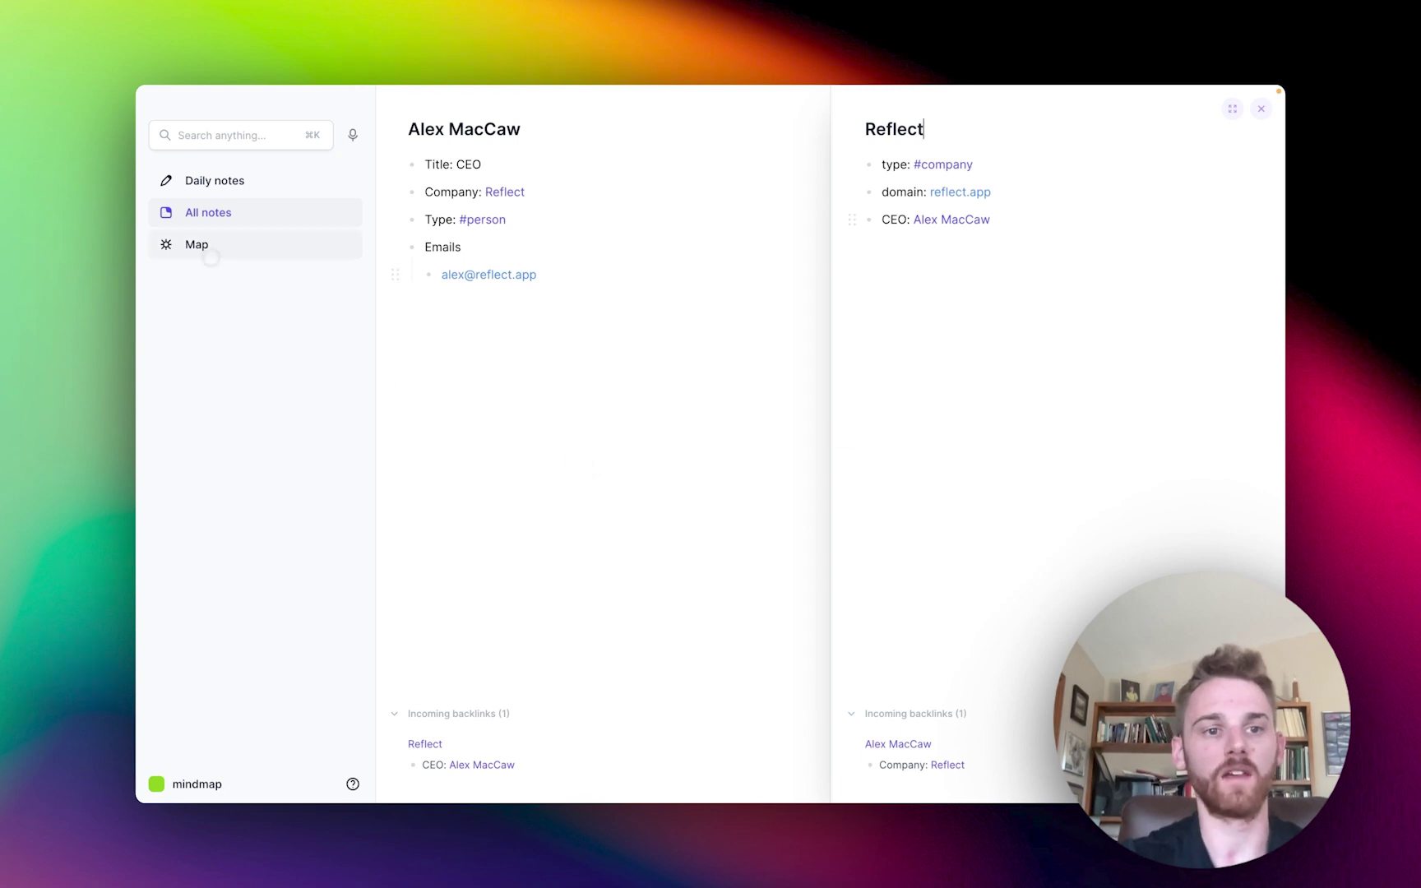
Show the workspace's three-node map and open the Tue, June 27th, 2023 daily note from it
{"action": "left_click", "coordinate": [198, 244]}
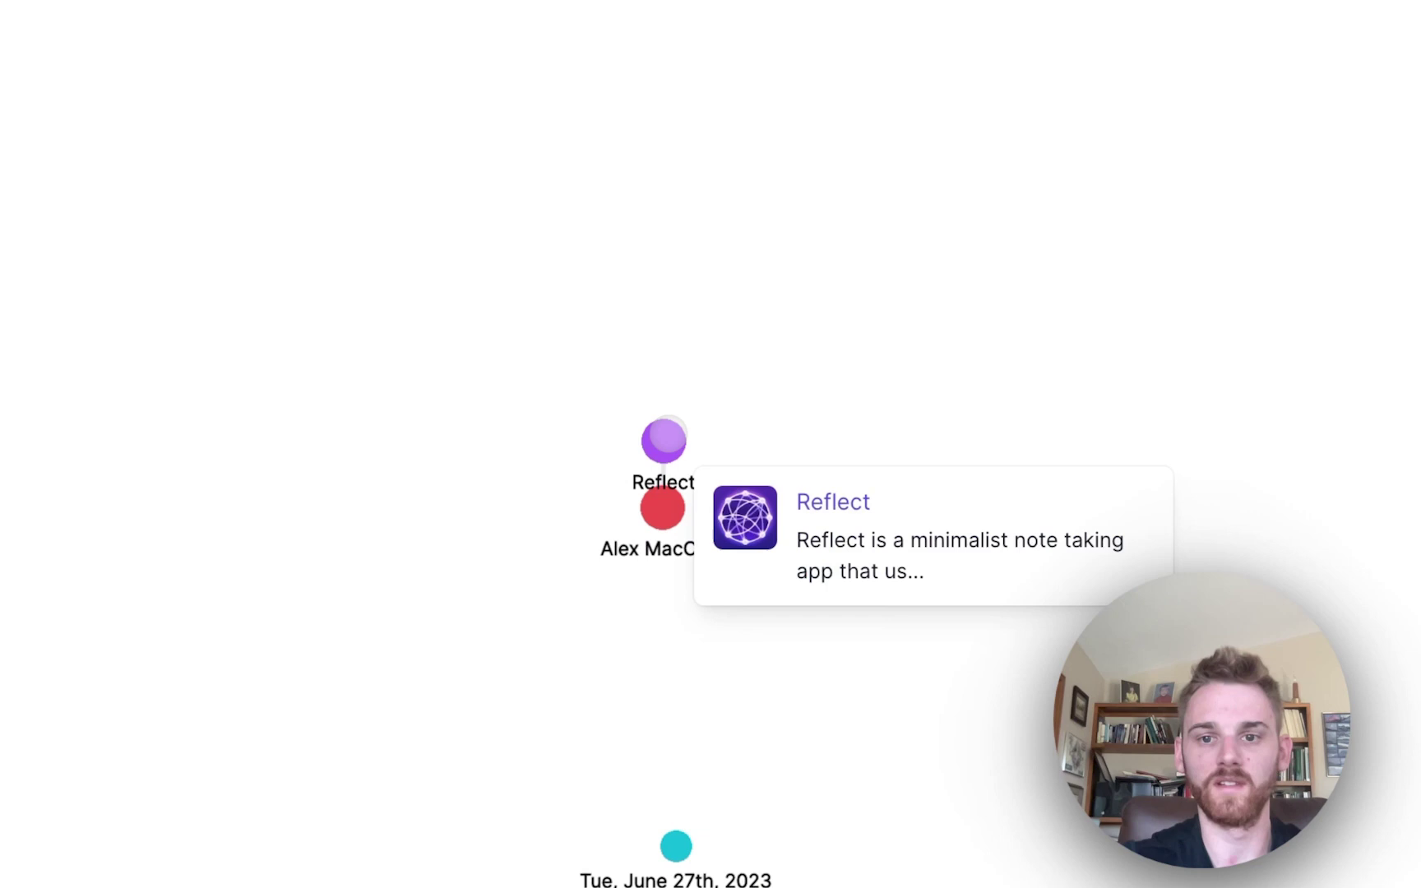
{"action": "mouse_move", "coordinate": [665, 474]}
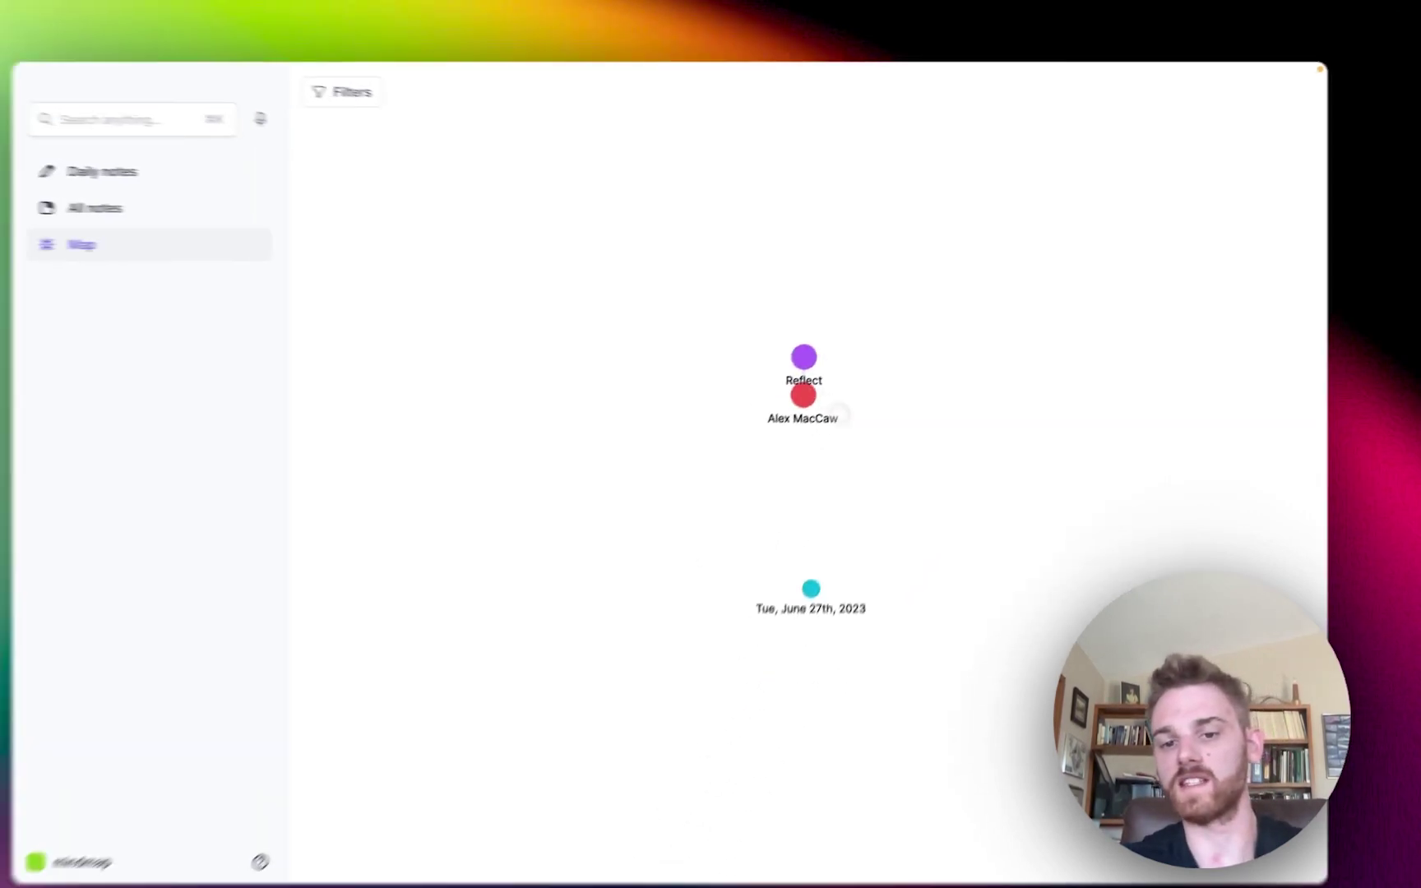
{"action": "mouse_move", "coordinate": [677, 844]}
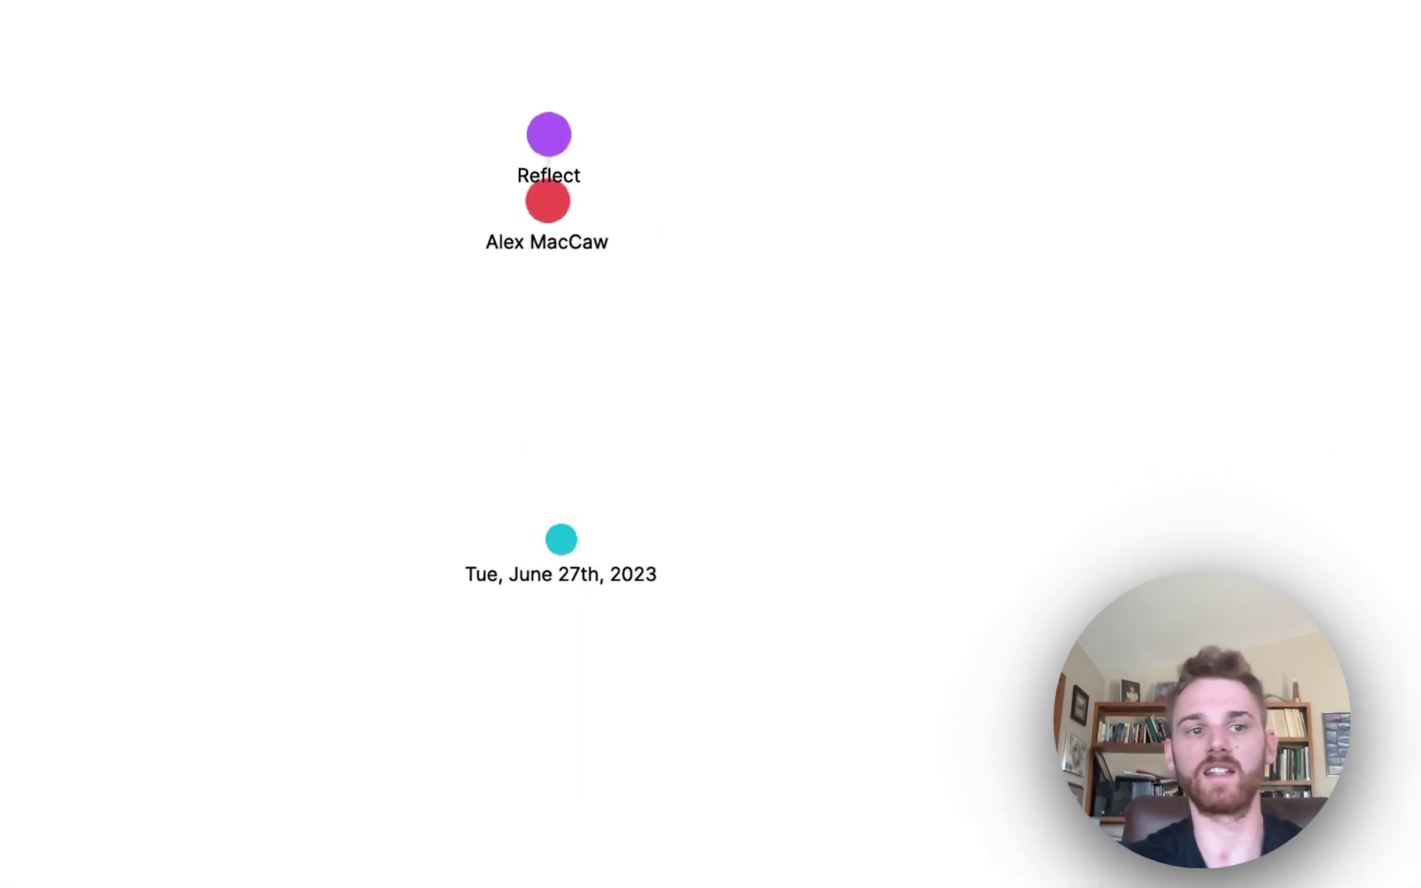
{"action": "left_click", "coordinate": [560, 540]}
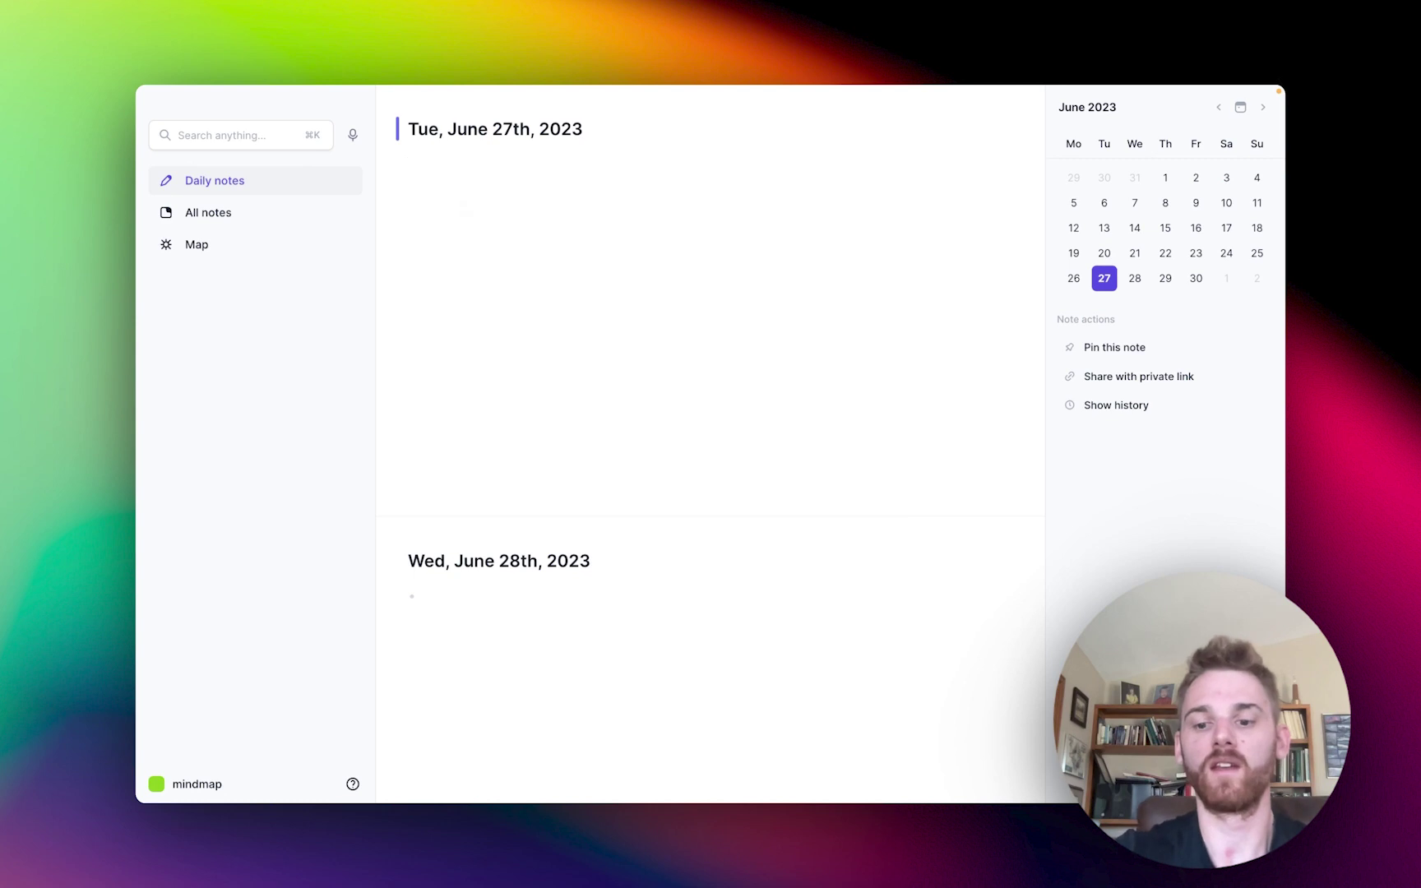
Add a [[To do]] link to the June 27th daily note
{"action": "type", "text": "[[Tod"}
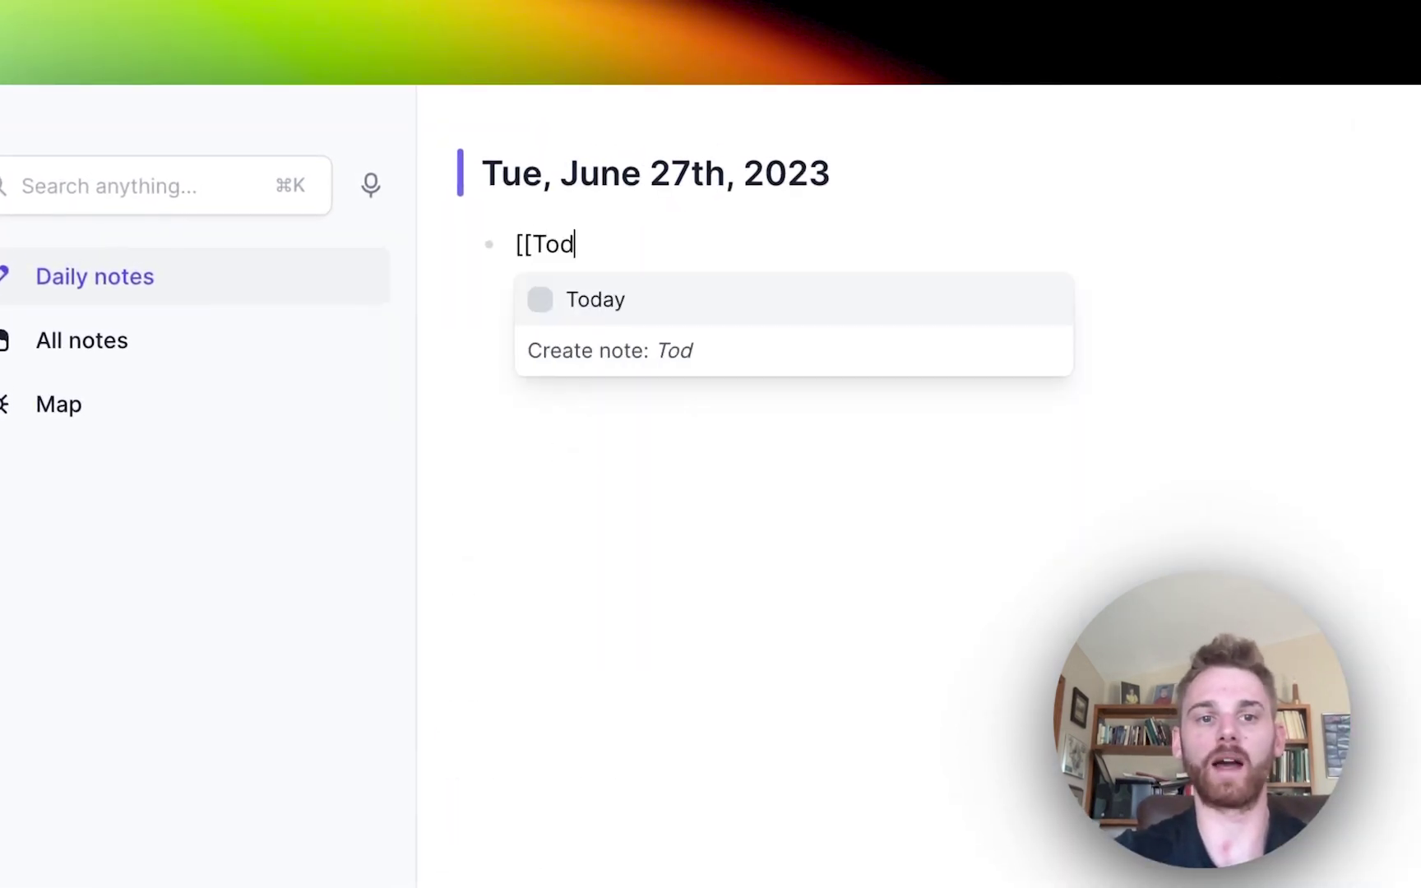
{"action": "key", "text": "BackSpace"}
{"action": "type", "text": "do"}
{"action": "key", "text": "Return"}
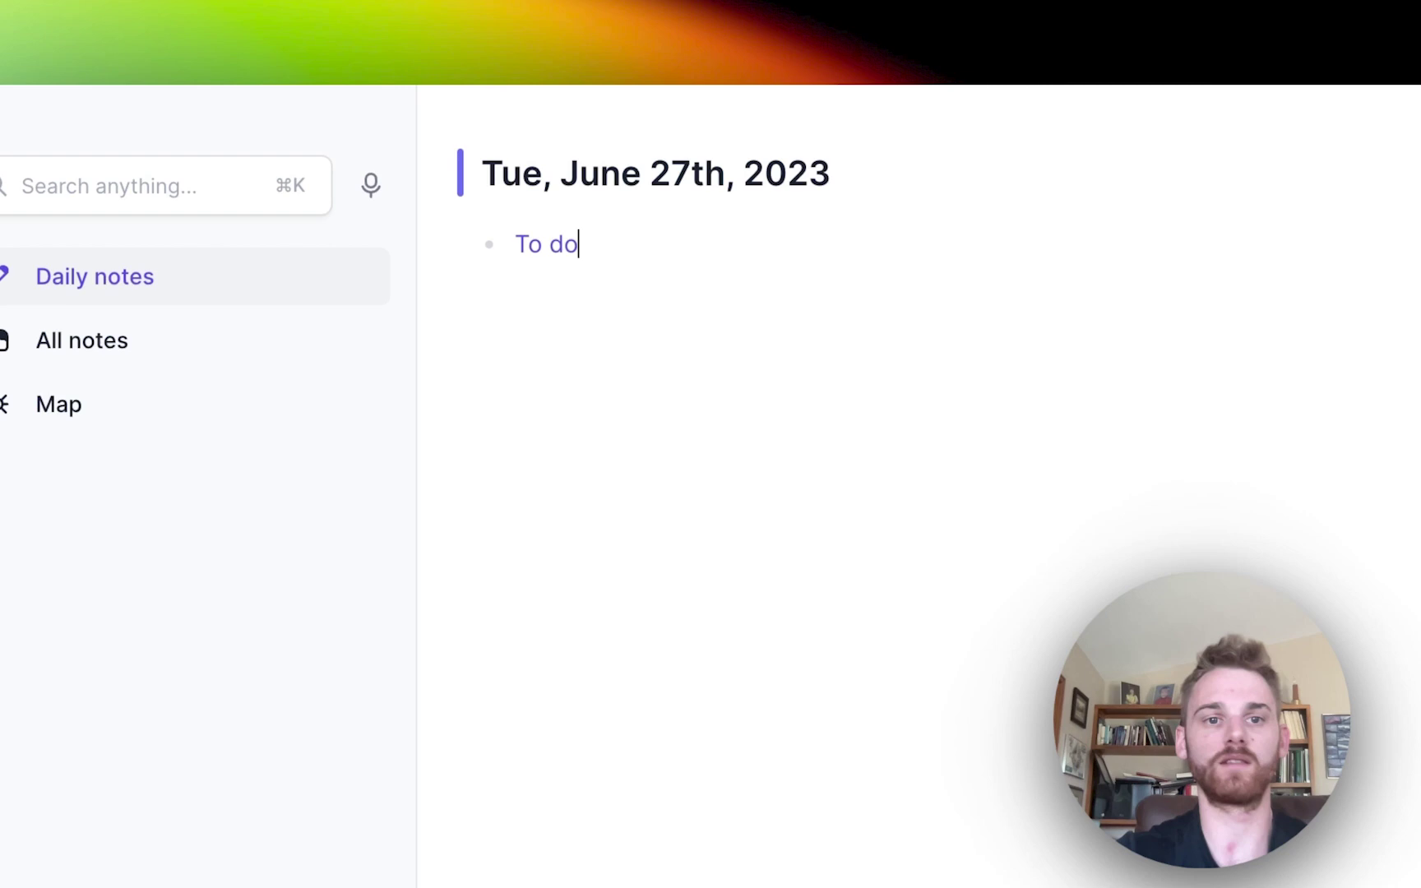
Nest a to-do under it, 'Send over proposal to' the CEO, linked to his note
{"action": "key", "text": "Return"}
{"action": "key", "text": "Tab"}
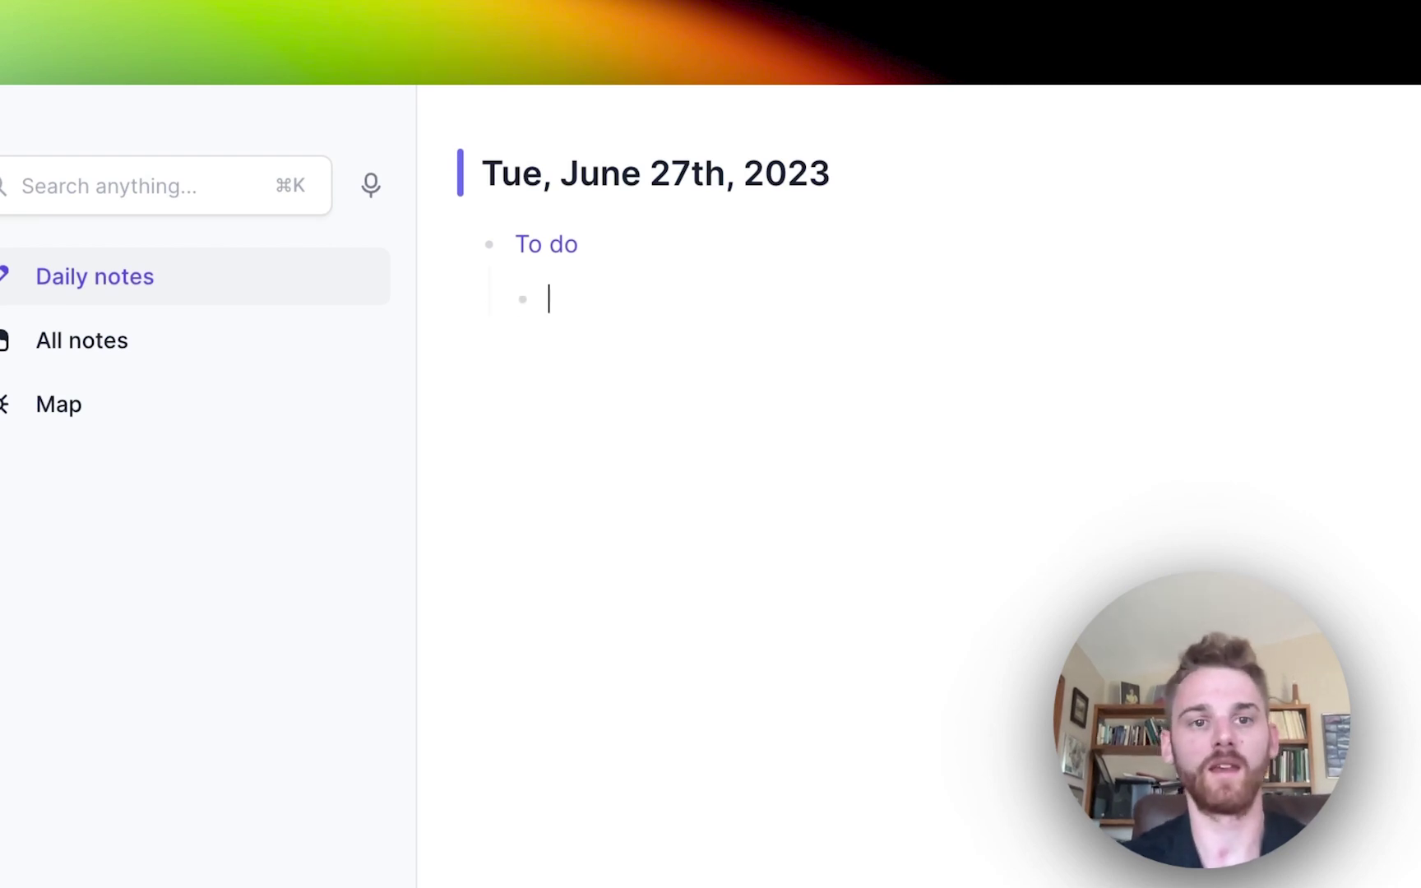
{"action": "key", "text": "super+Return"}
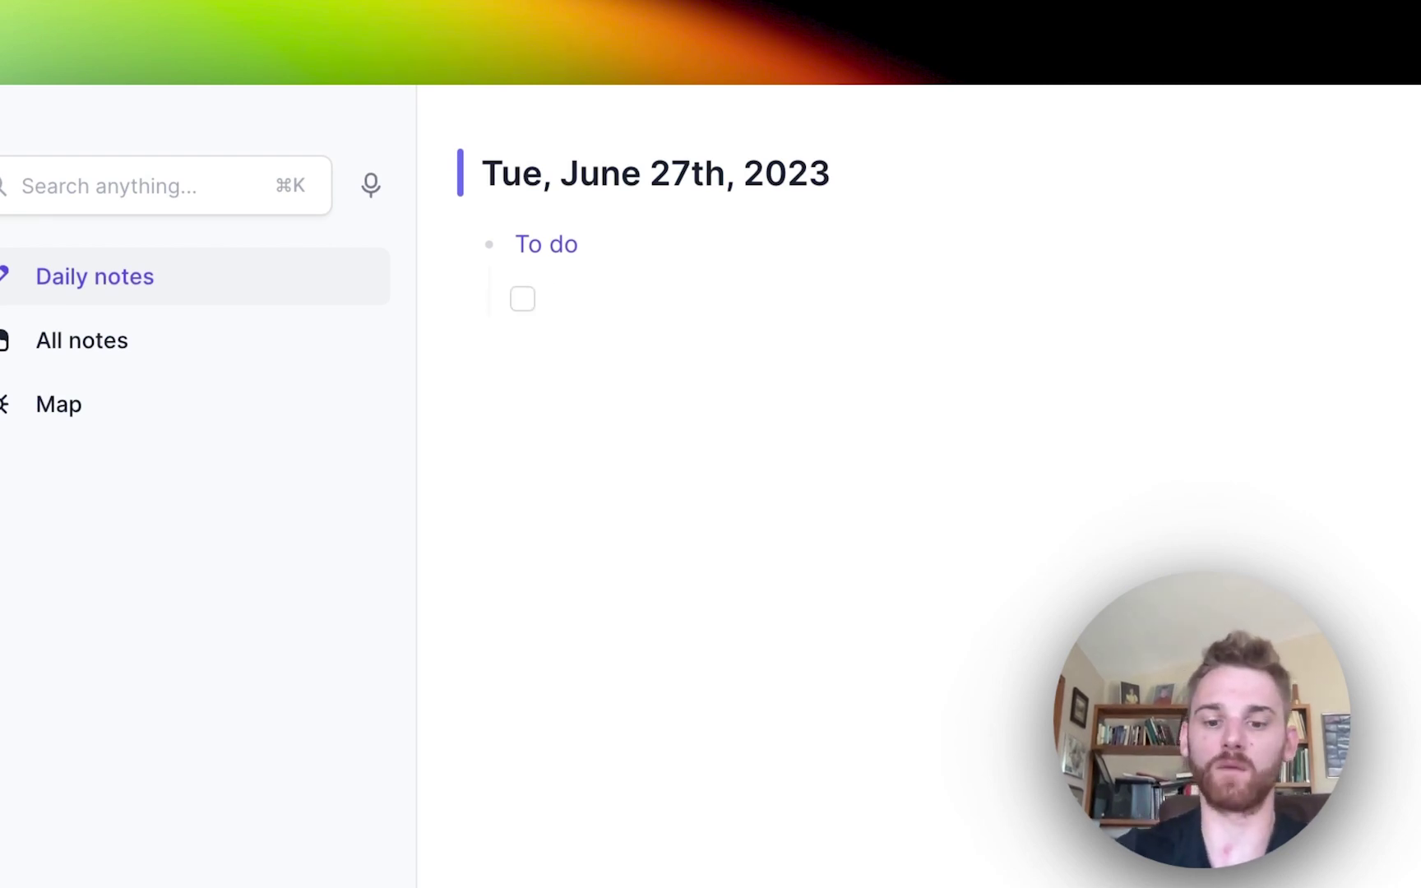
{"action": "type", "text": "Send"}
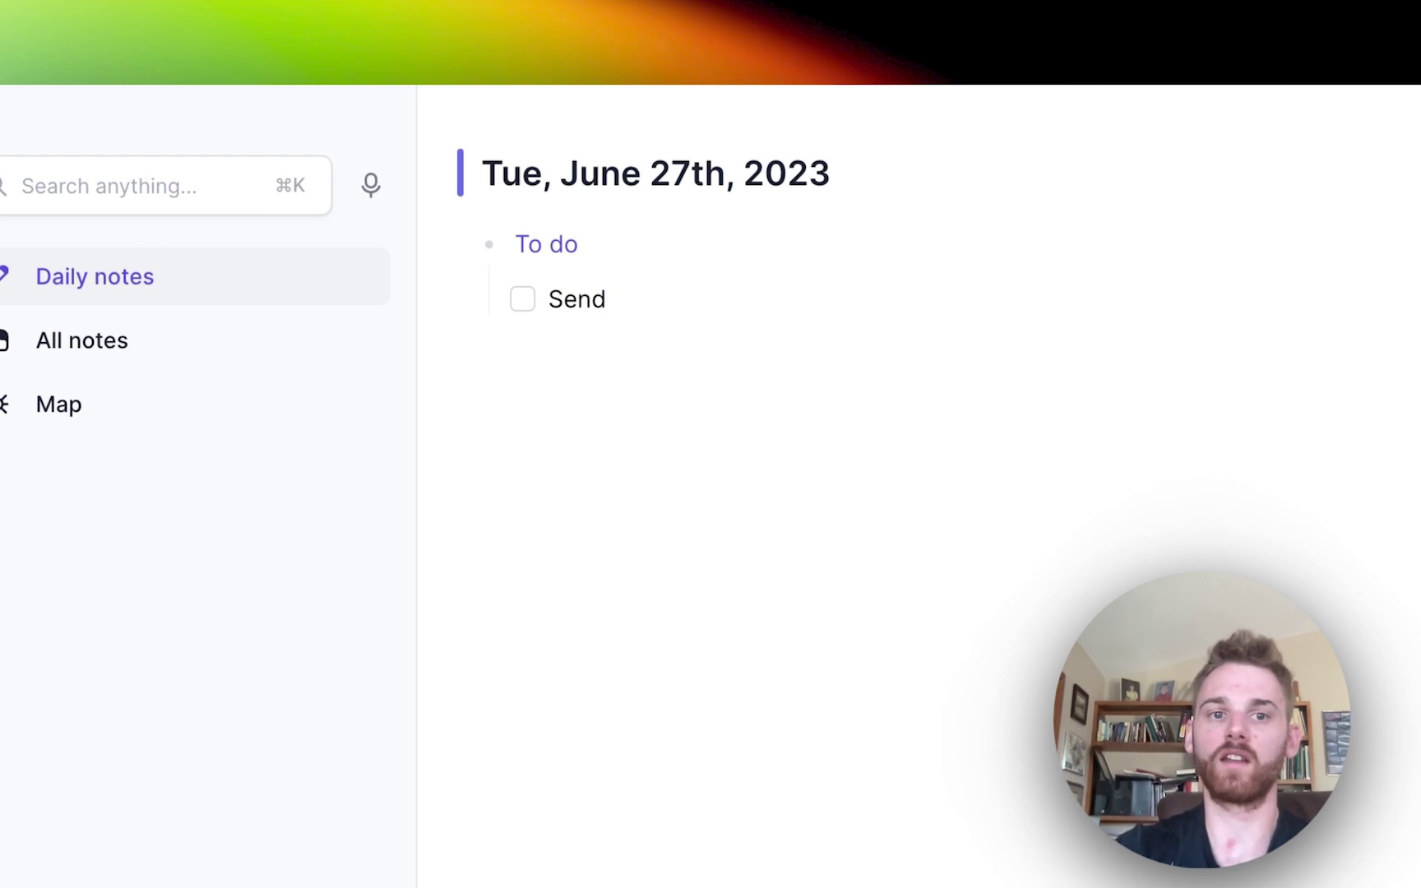
{"action": "type", "text": " over"}
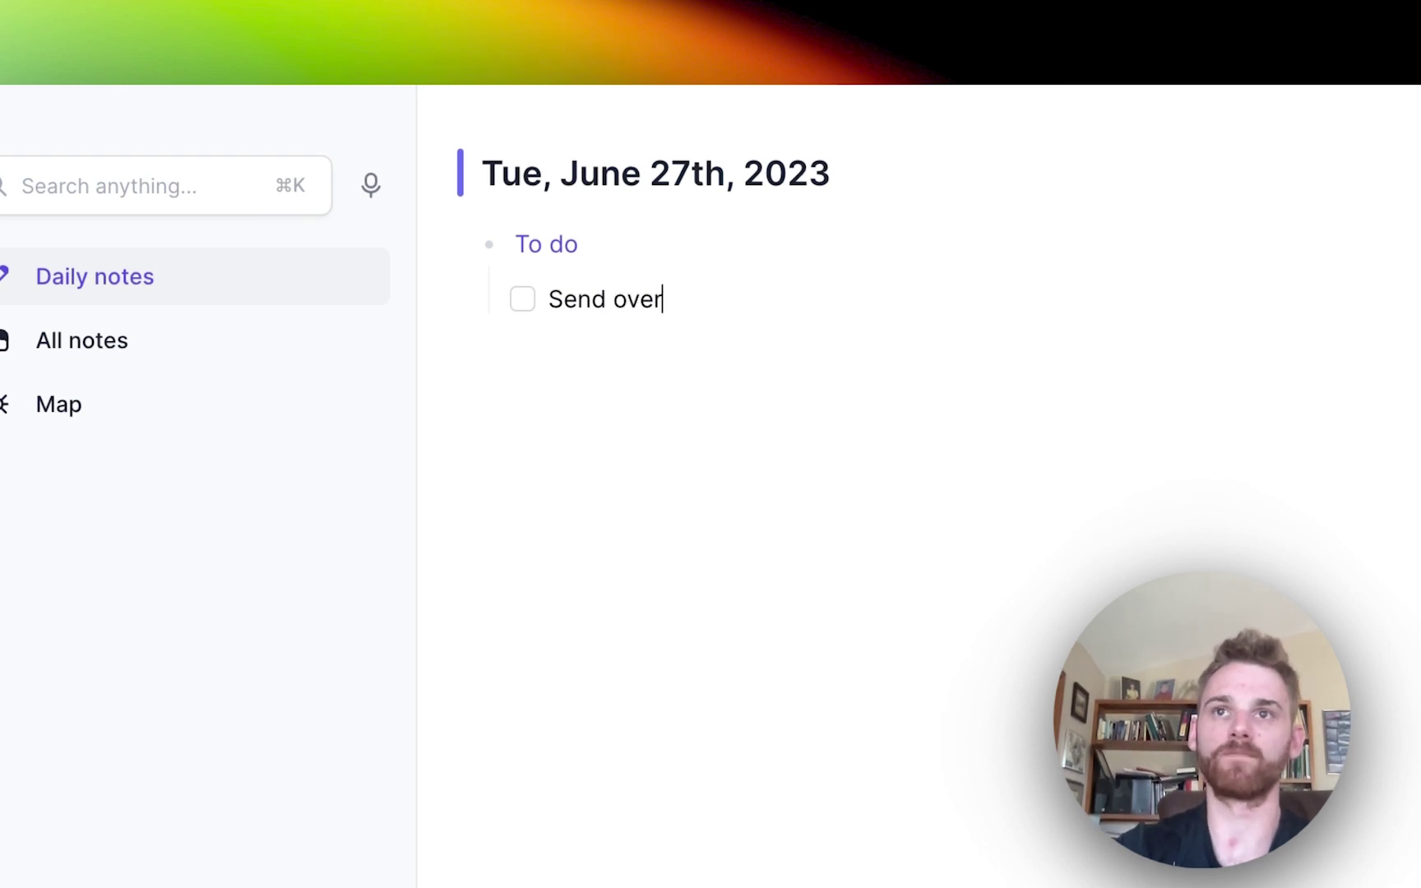
{"action": "type", "text": " pro"}
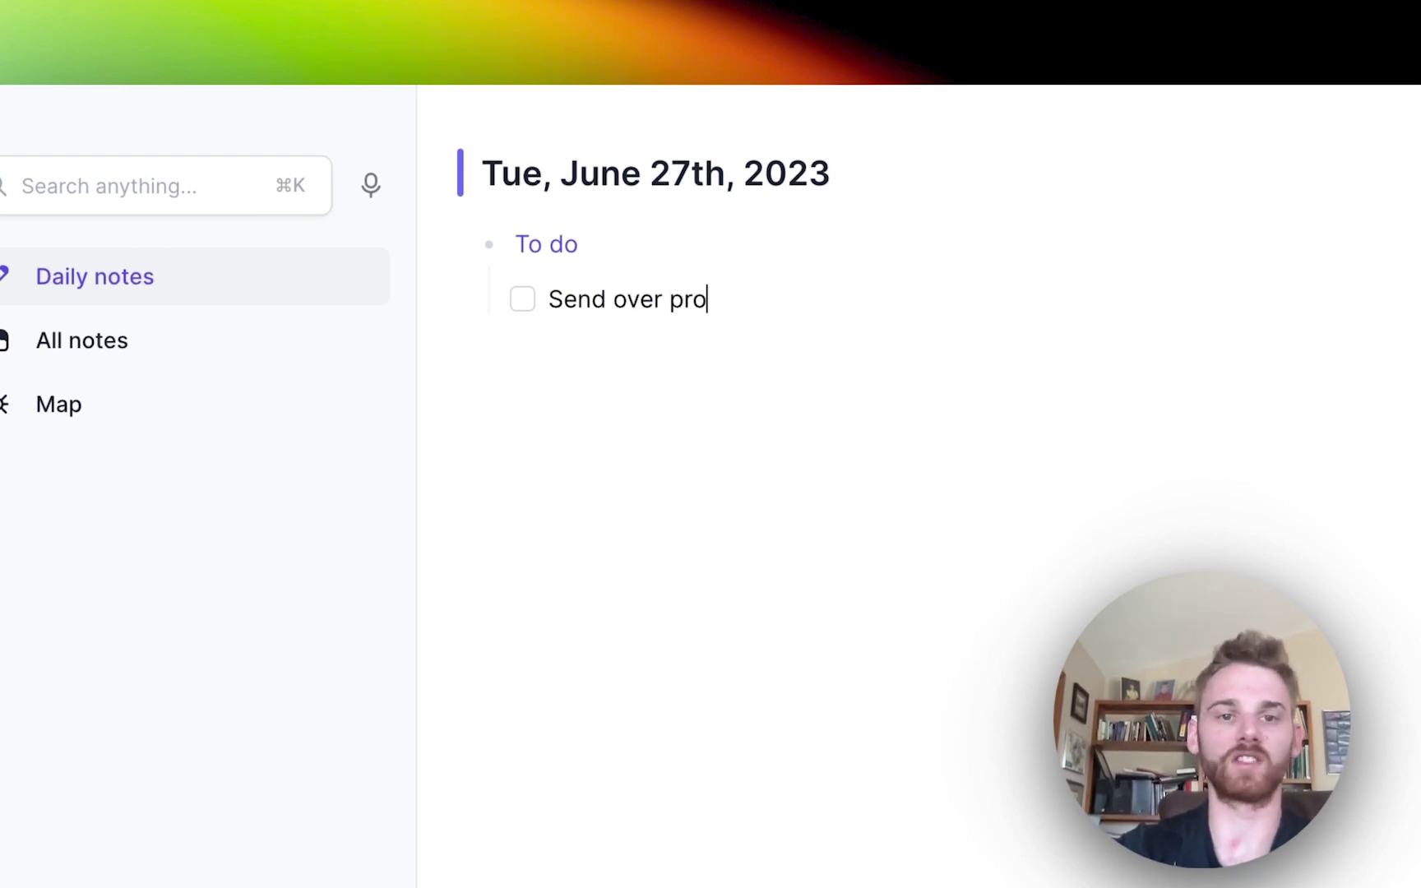
{"action": "type", "text": "p"}
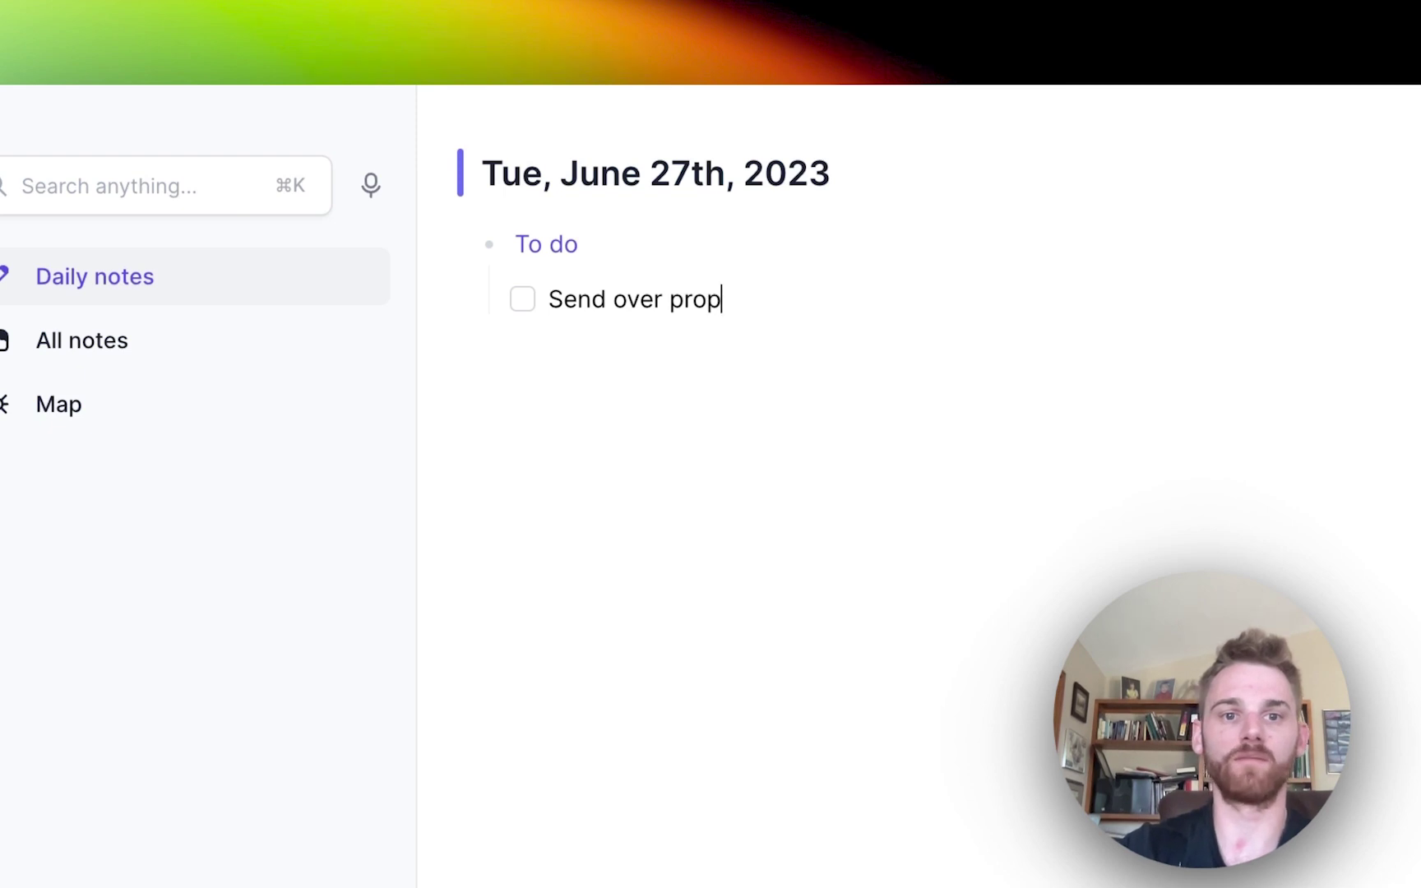
{"action": "type", "text": "osal to [[Ale"}
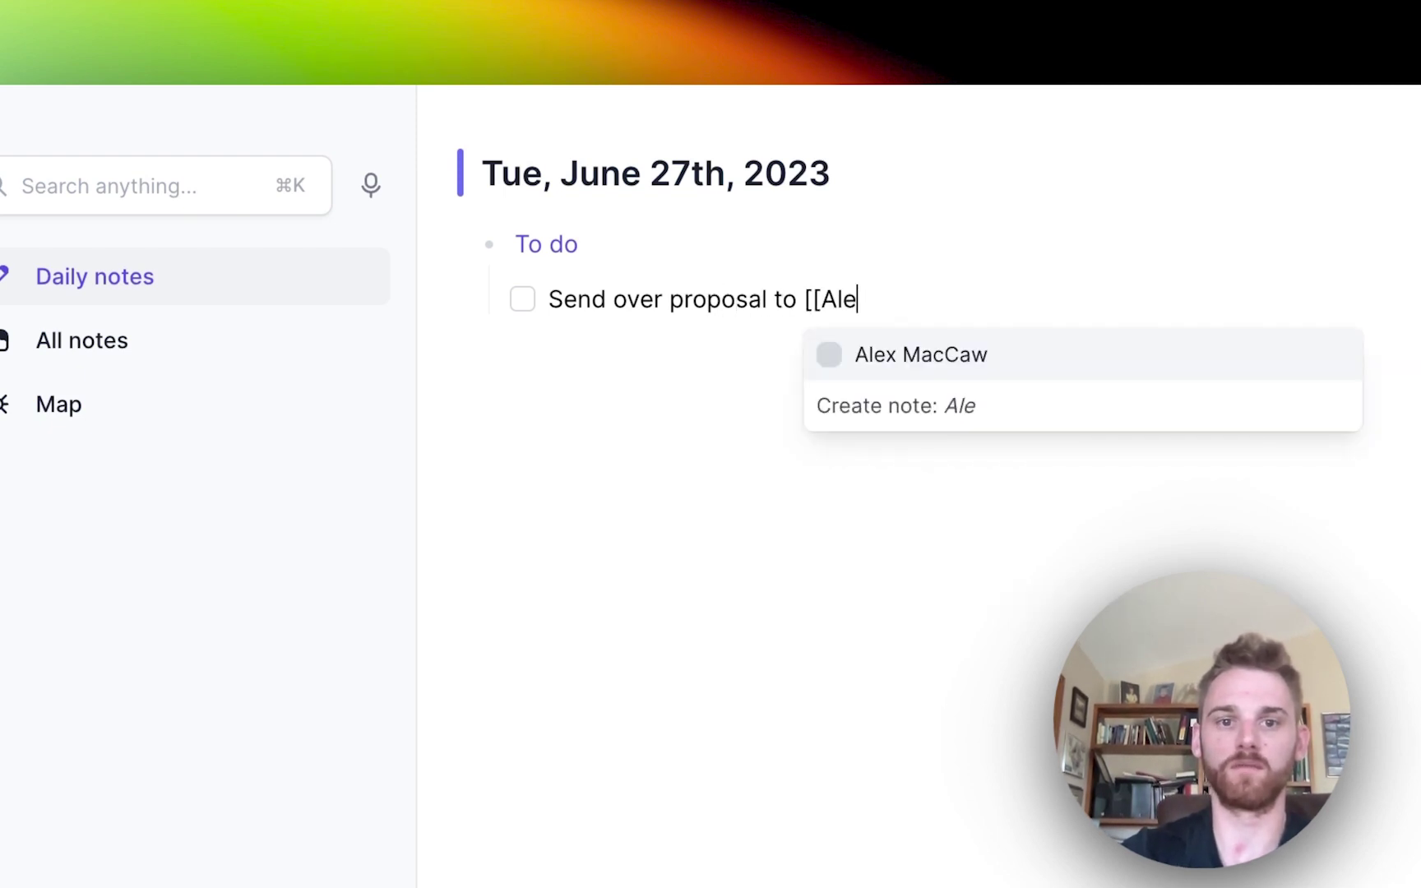
{"action": "key", "text": "Return"}
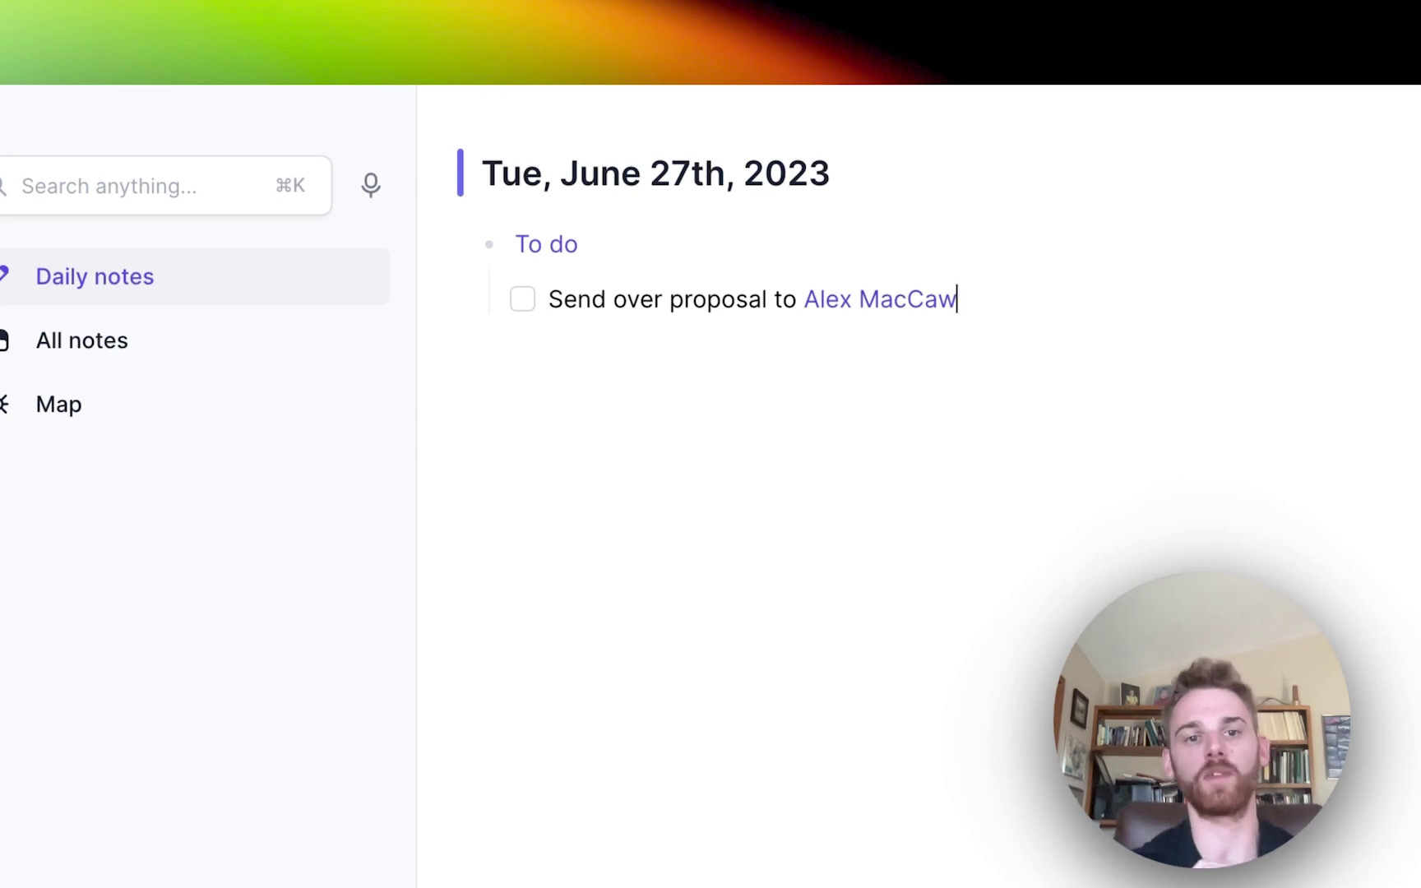
{"action": "mouse_move", "coordinate": [573, 257]}
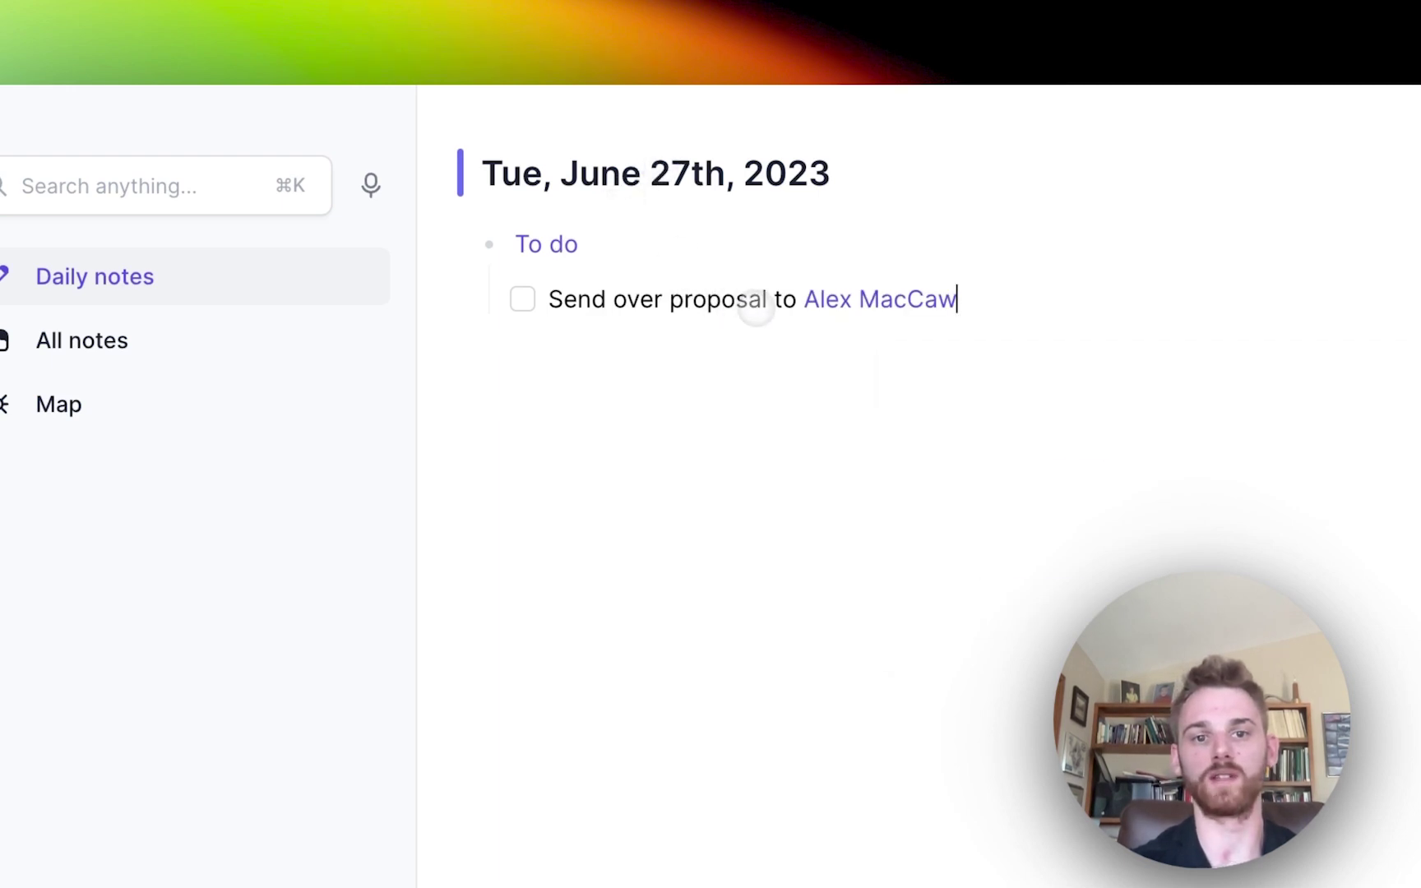
{"action": "mouse_move", "coordinate": [848, 312]}
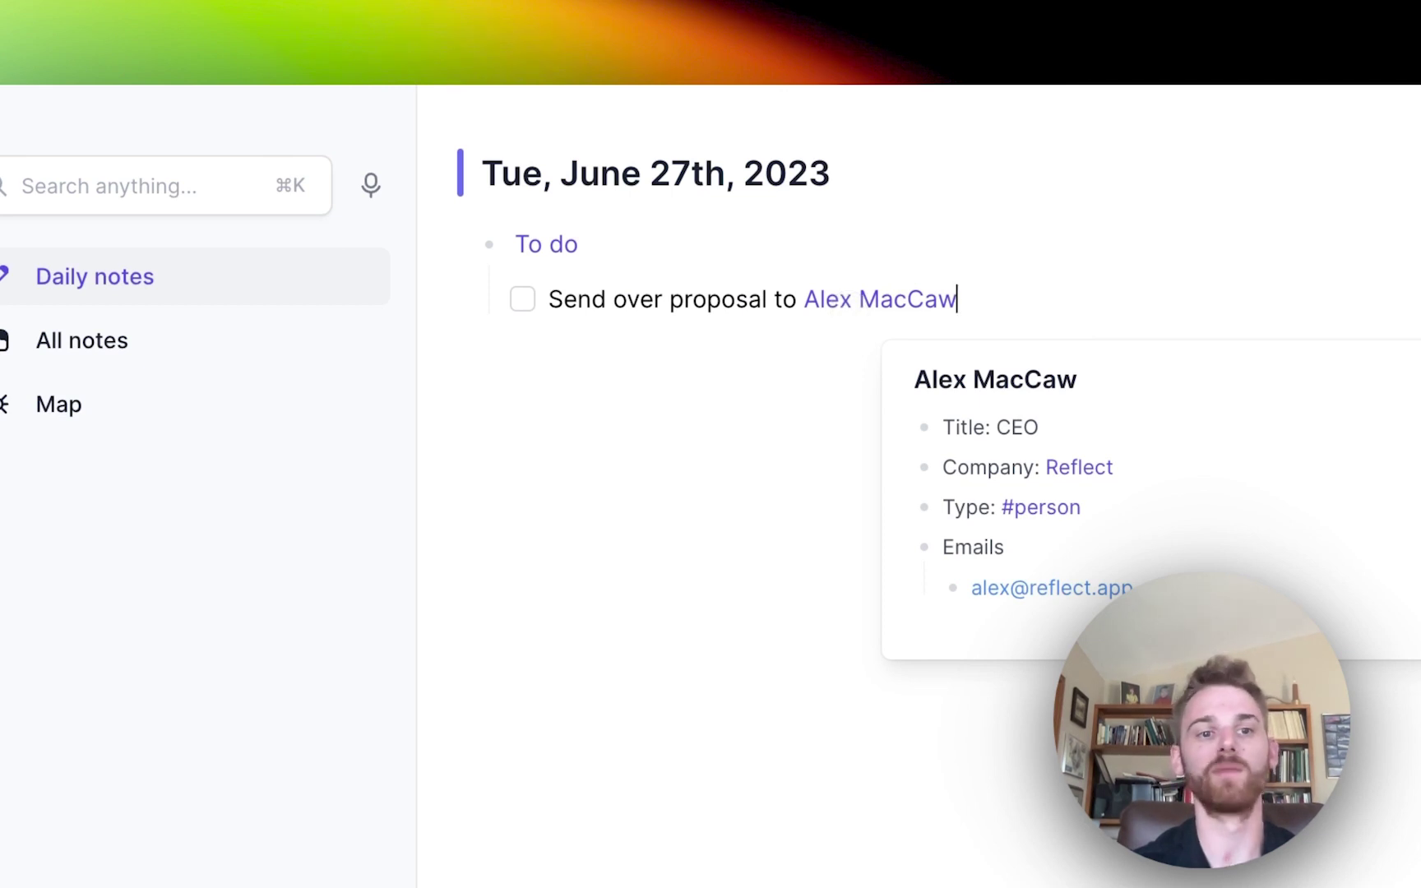
{"action": "left_click", "coordinate": [99, 407]}
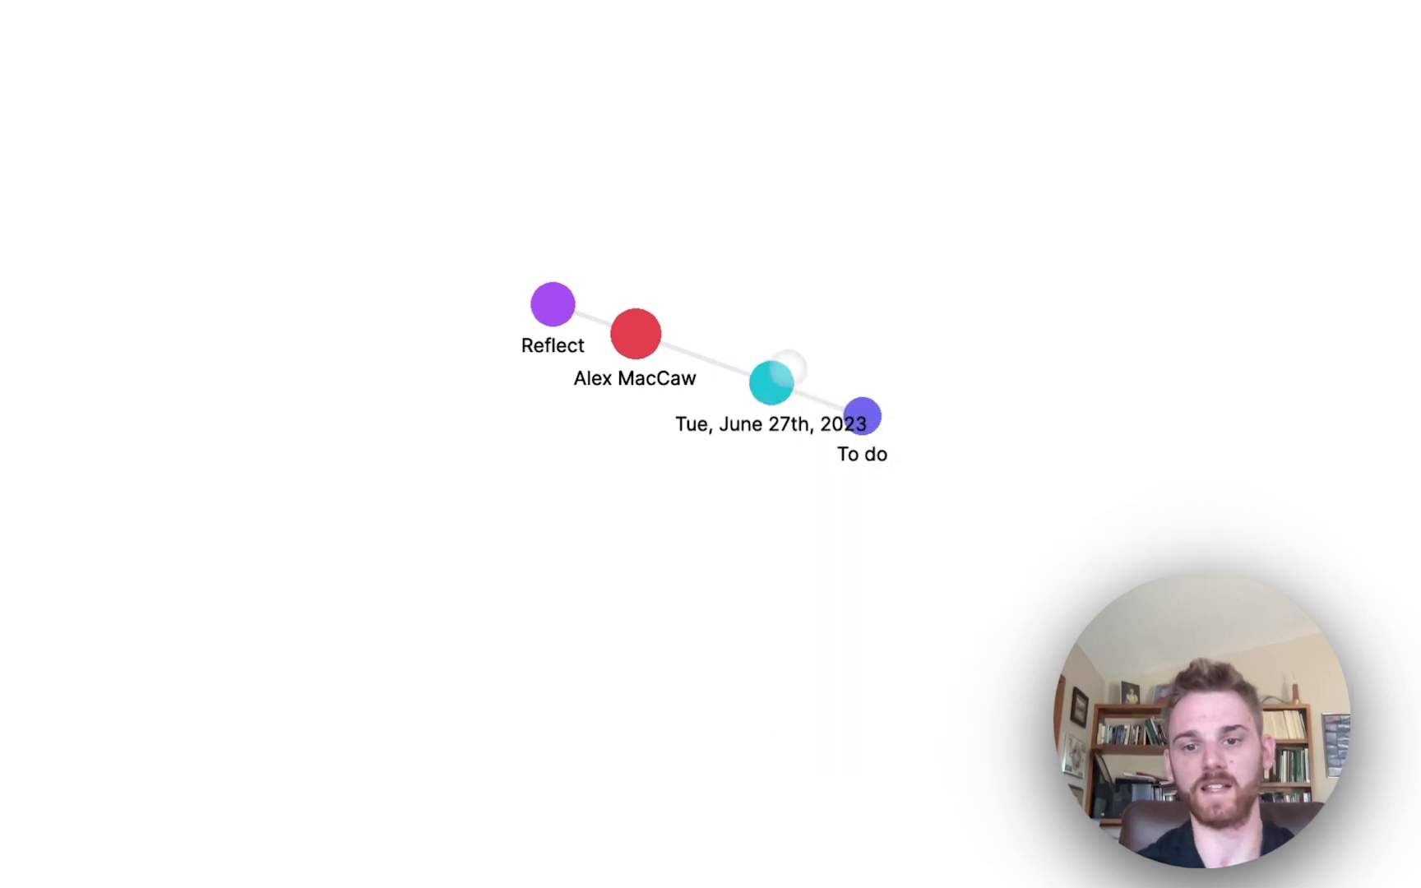
{"action": "mouse_move", "coordinate": [770, 375]}
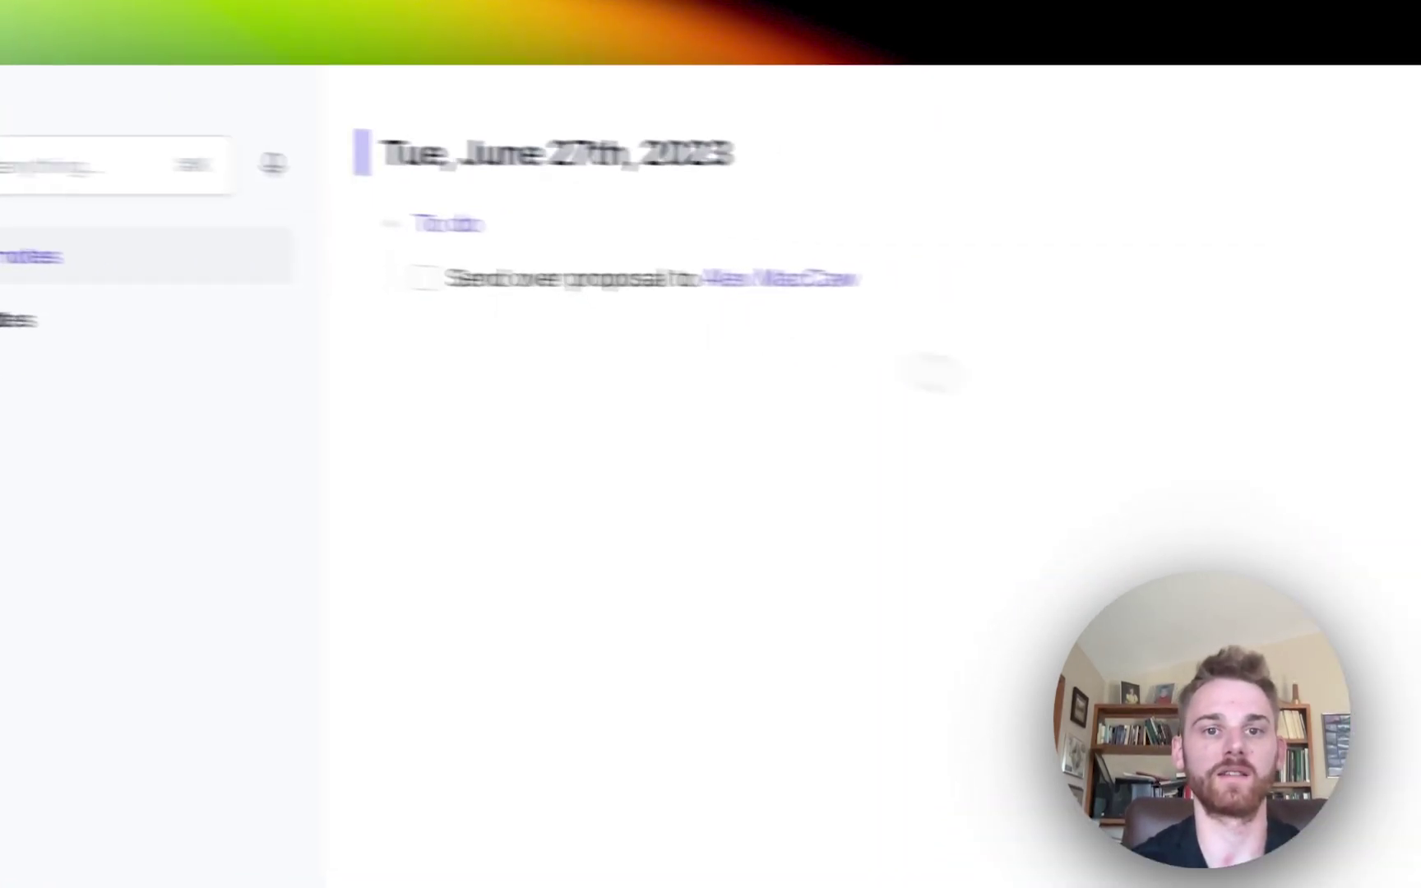
Append 'for Reflect' to the to-do, linking the Reflect company note
{"action": "type", "text": "for "}
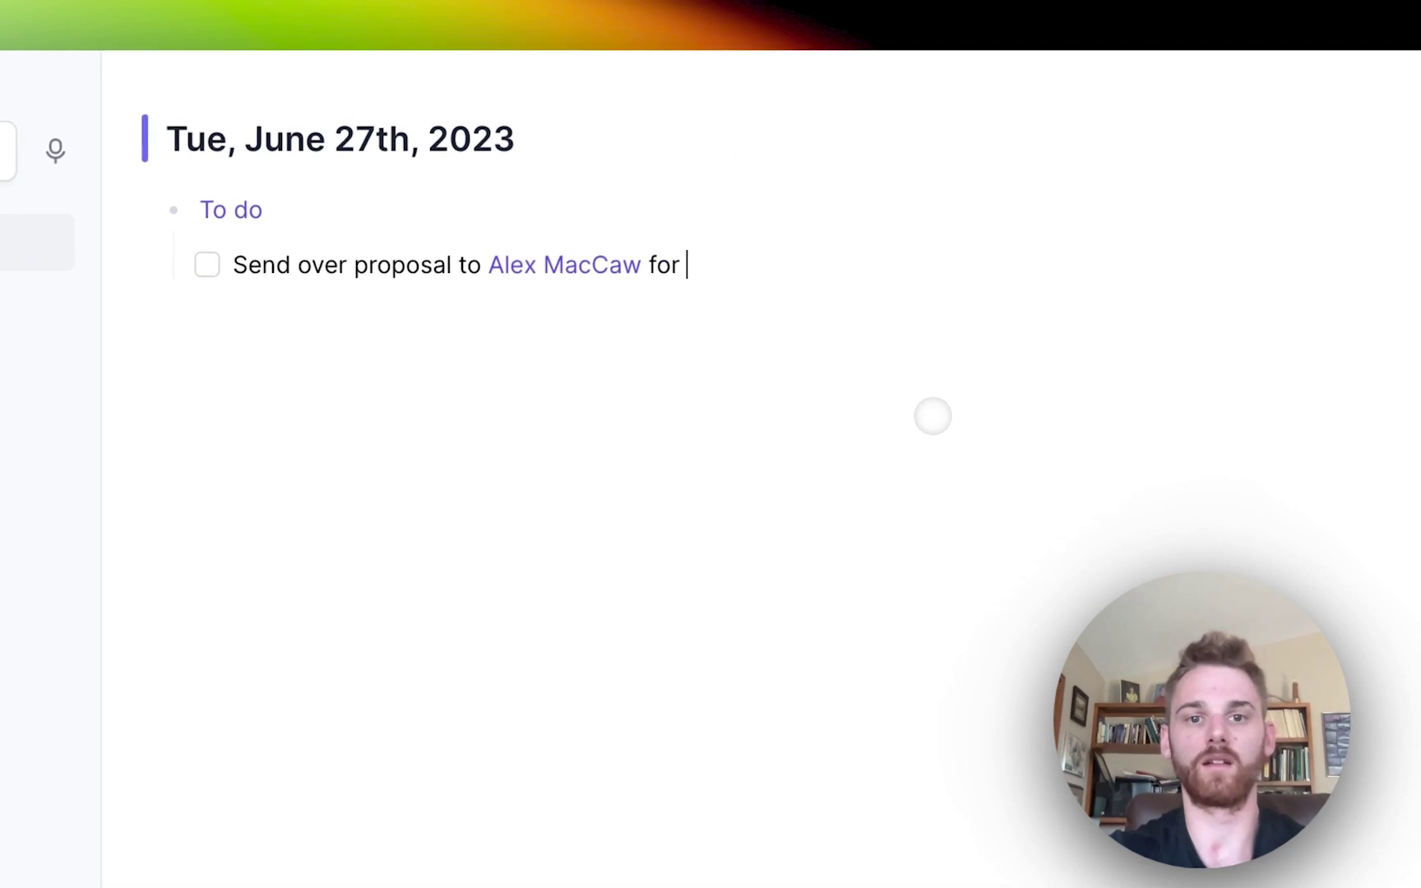
{"action": "type", "text": "[[Ref"}
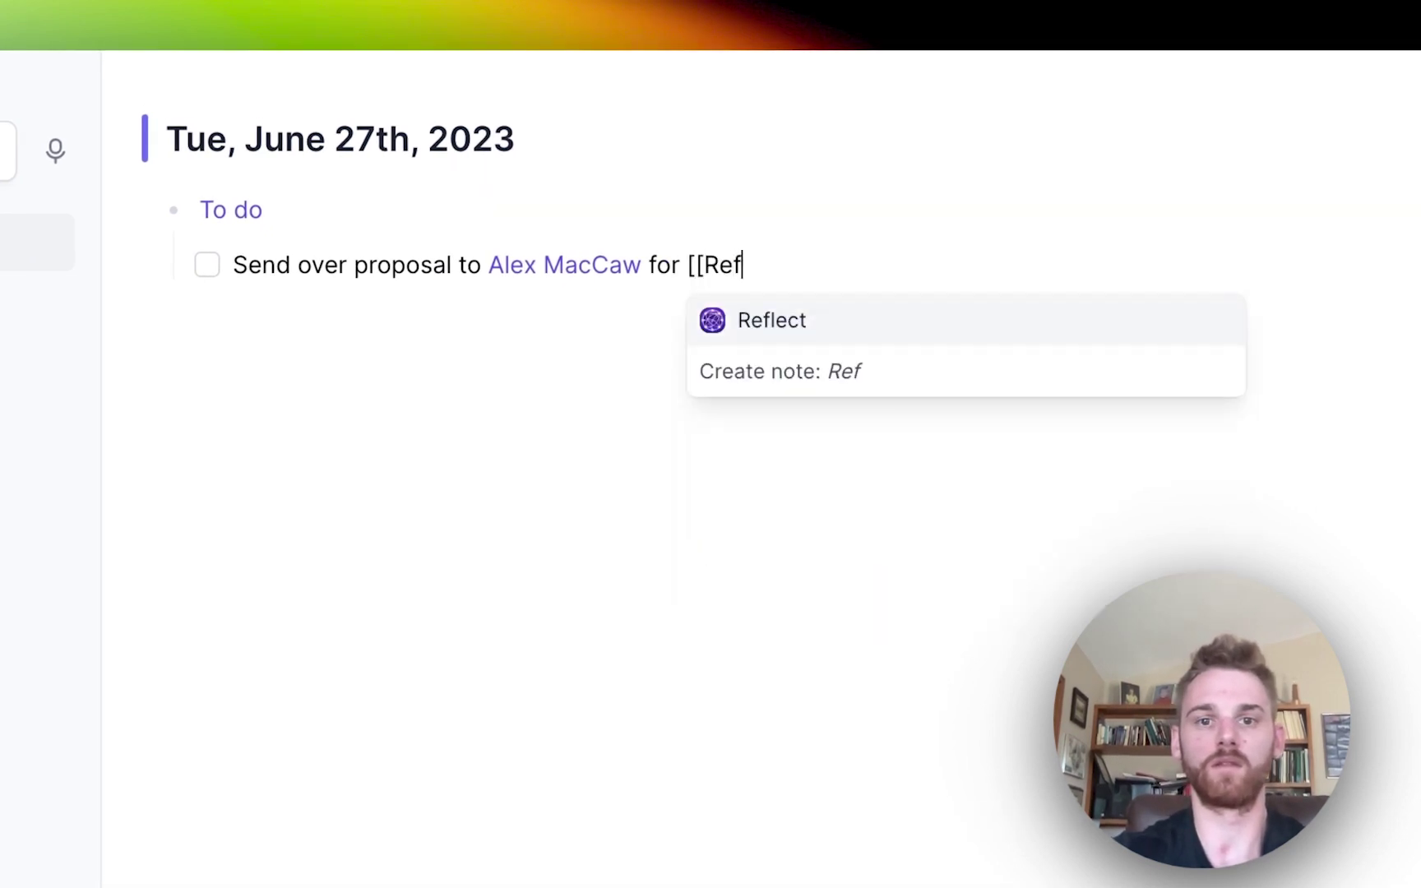
{"action": "key", "text": "Return"}
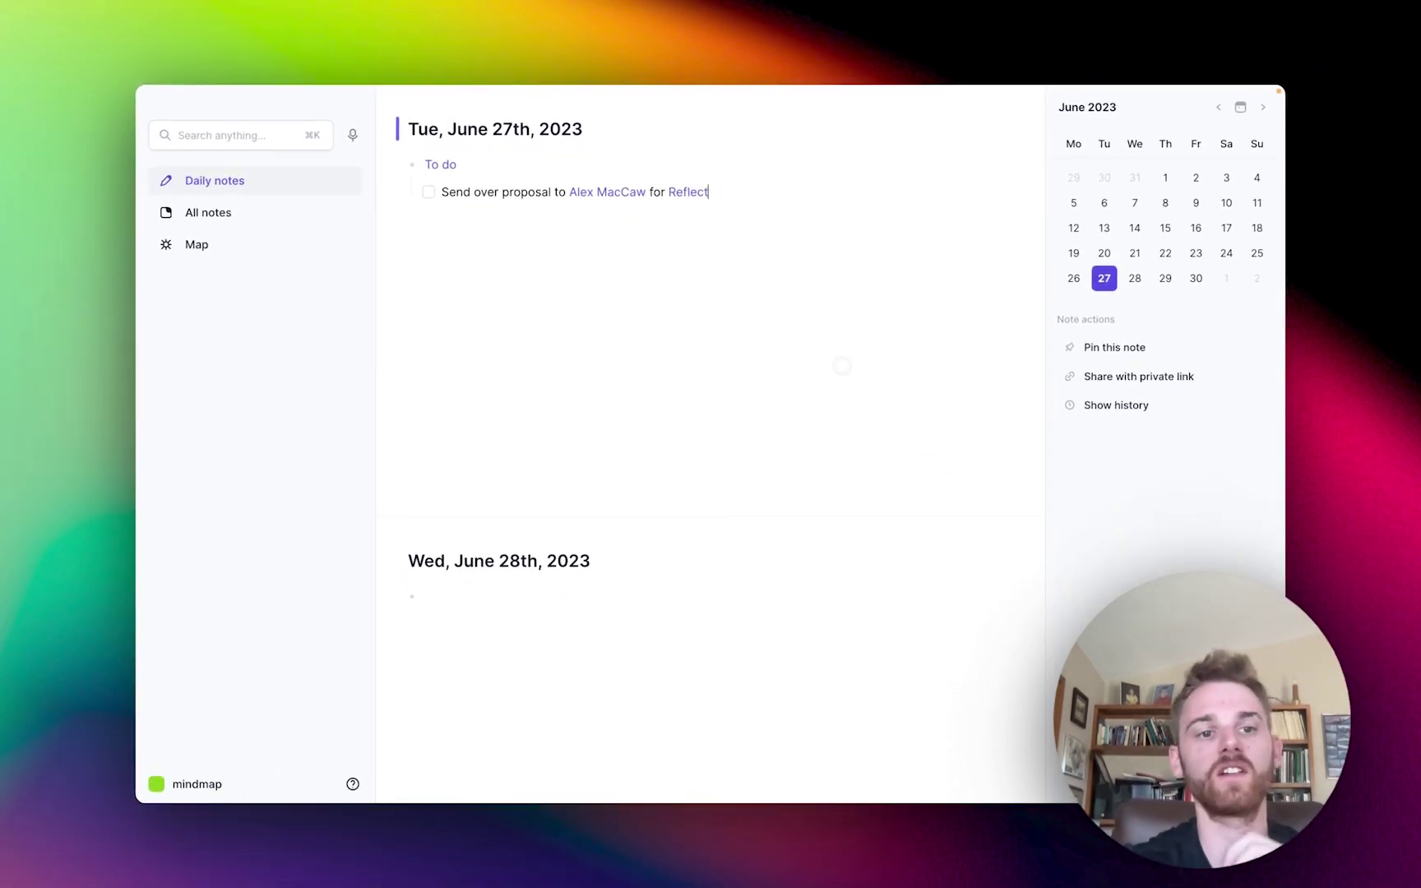
Display the map of the June 27th note linked to To do, the CEO and Reflect
{"action": "left_click", "coordinate": [197, 252]}
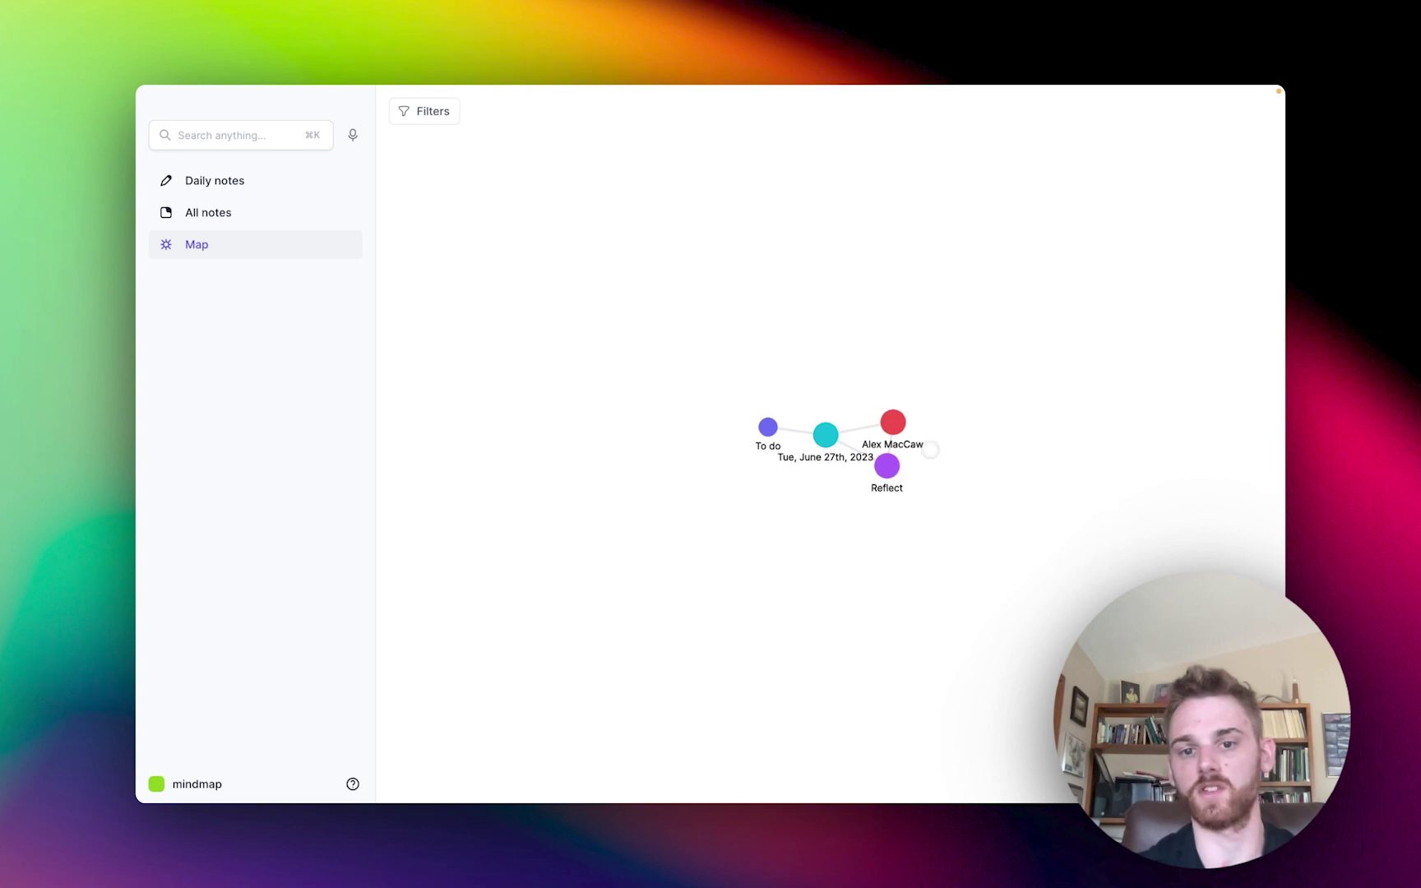
{"action": "mouse_move", "coordinate": [902, 422]}
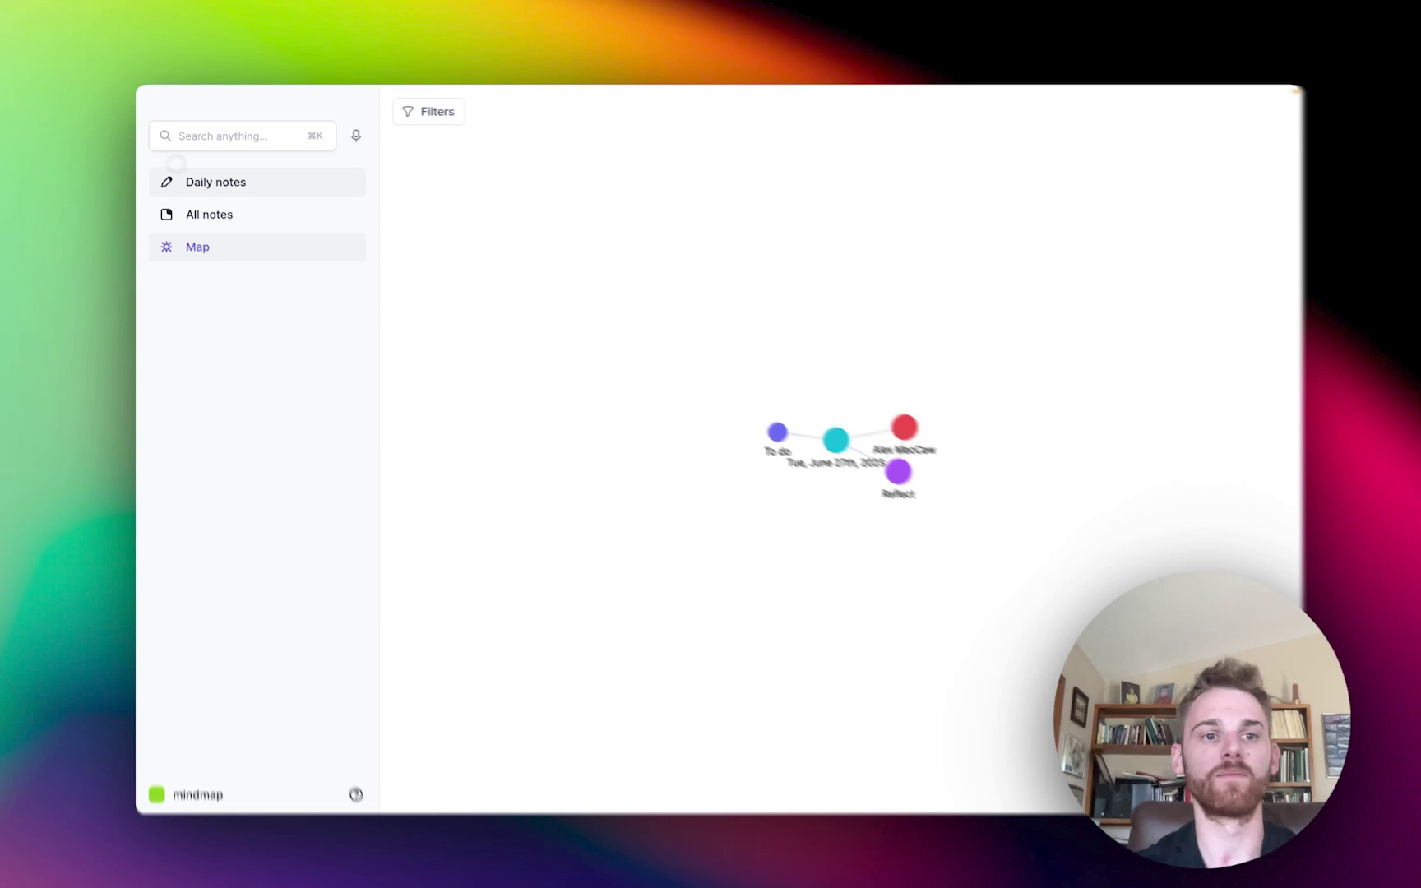
Return to the Daily notes page showing the June 27th to-do
{"action": "left_click", "coordinate": [243, 185]}
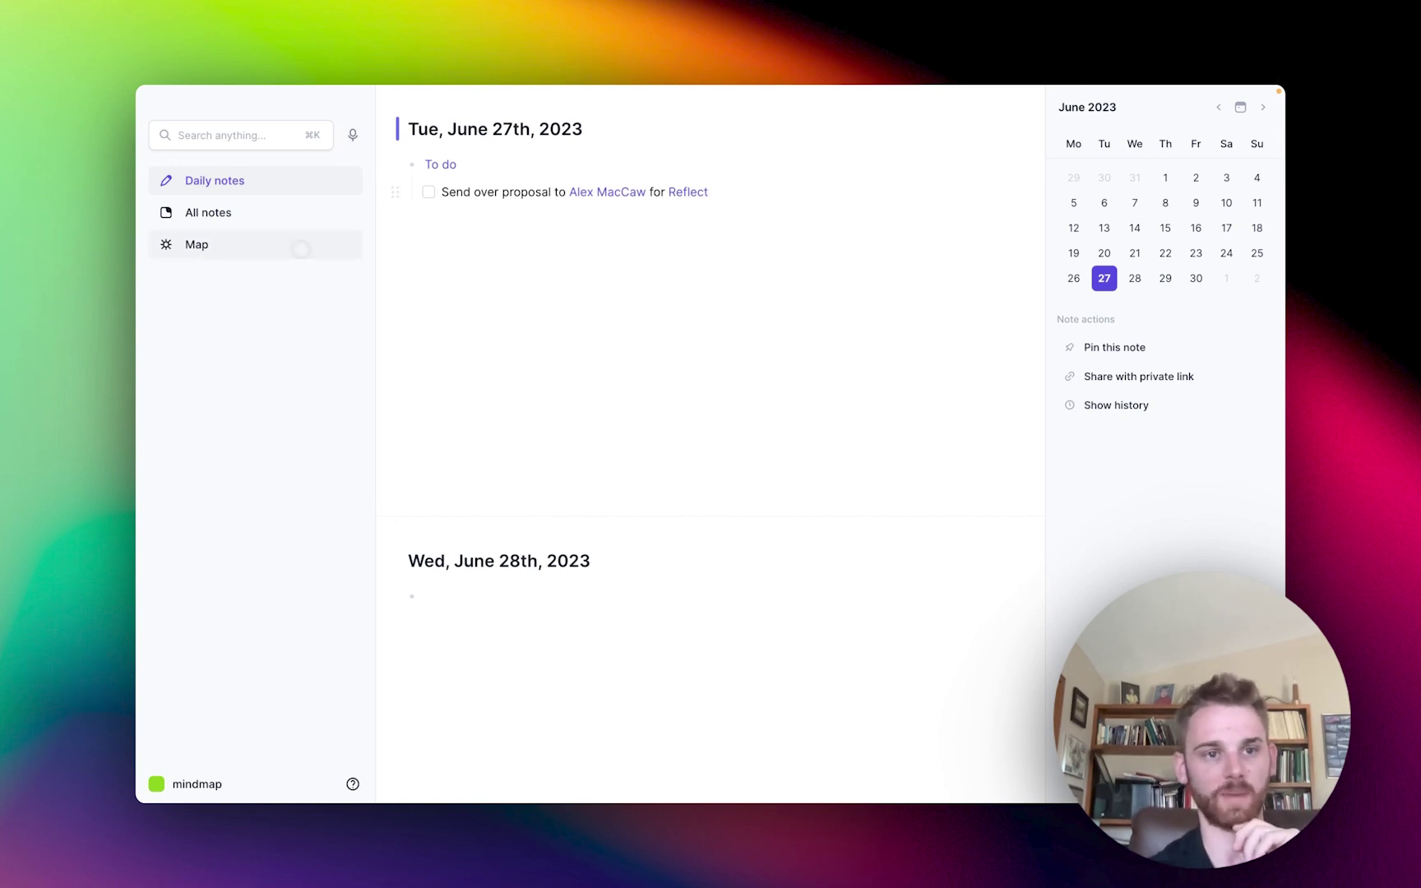
Switch to the main personal workspace and show its Tasks page
{"action": "left_click", "coordinate": [264, 243]}
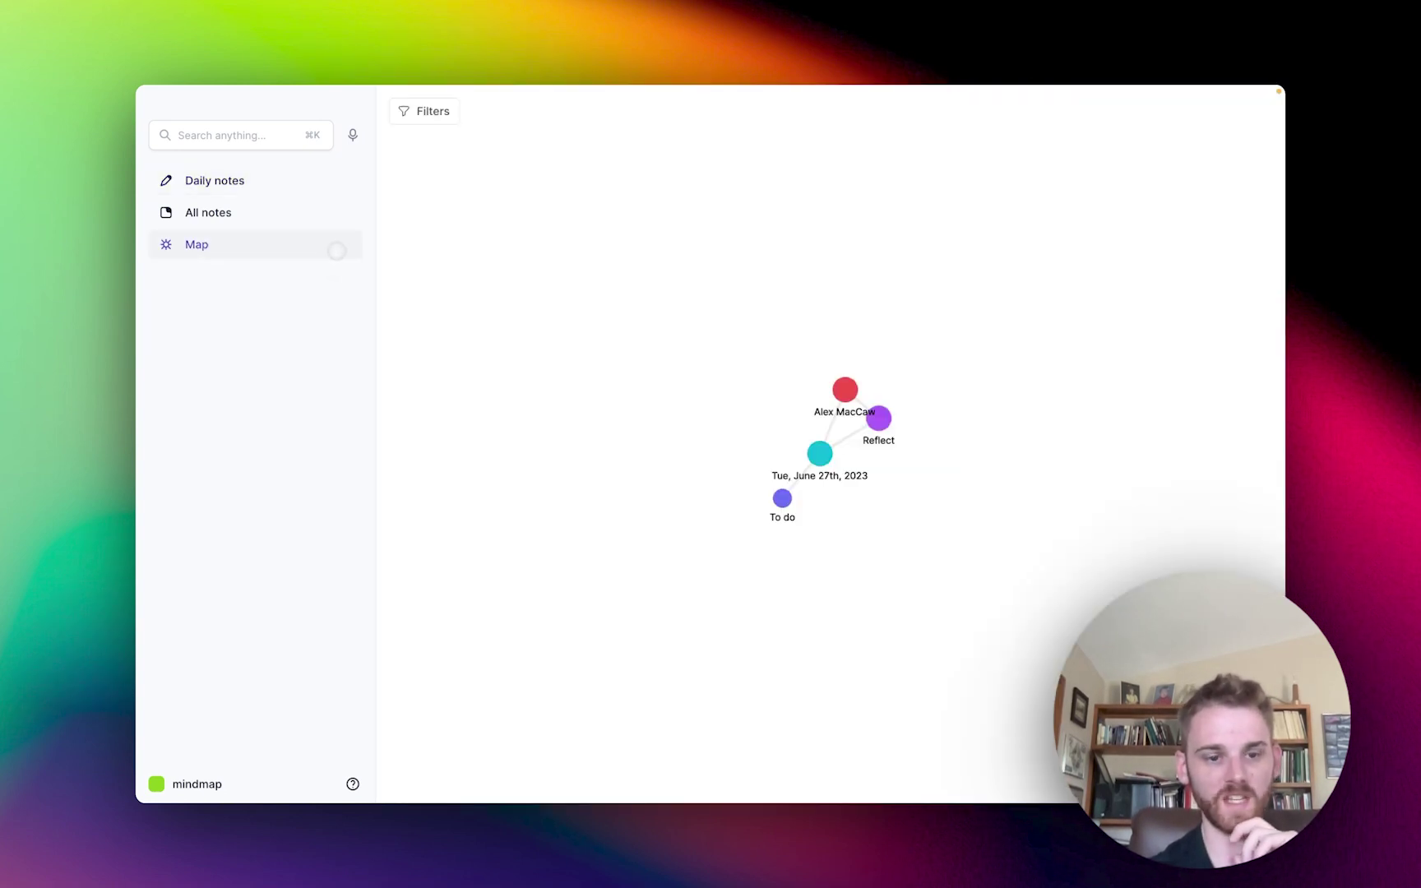
{"action": "left_click", "coordinate": [193, 789]}
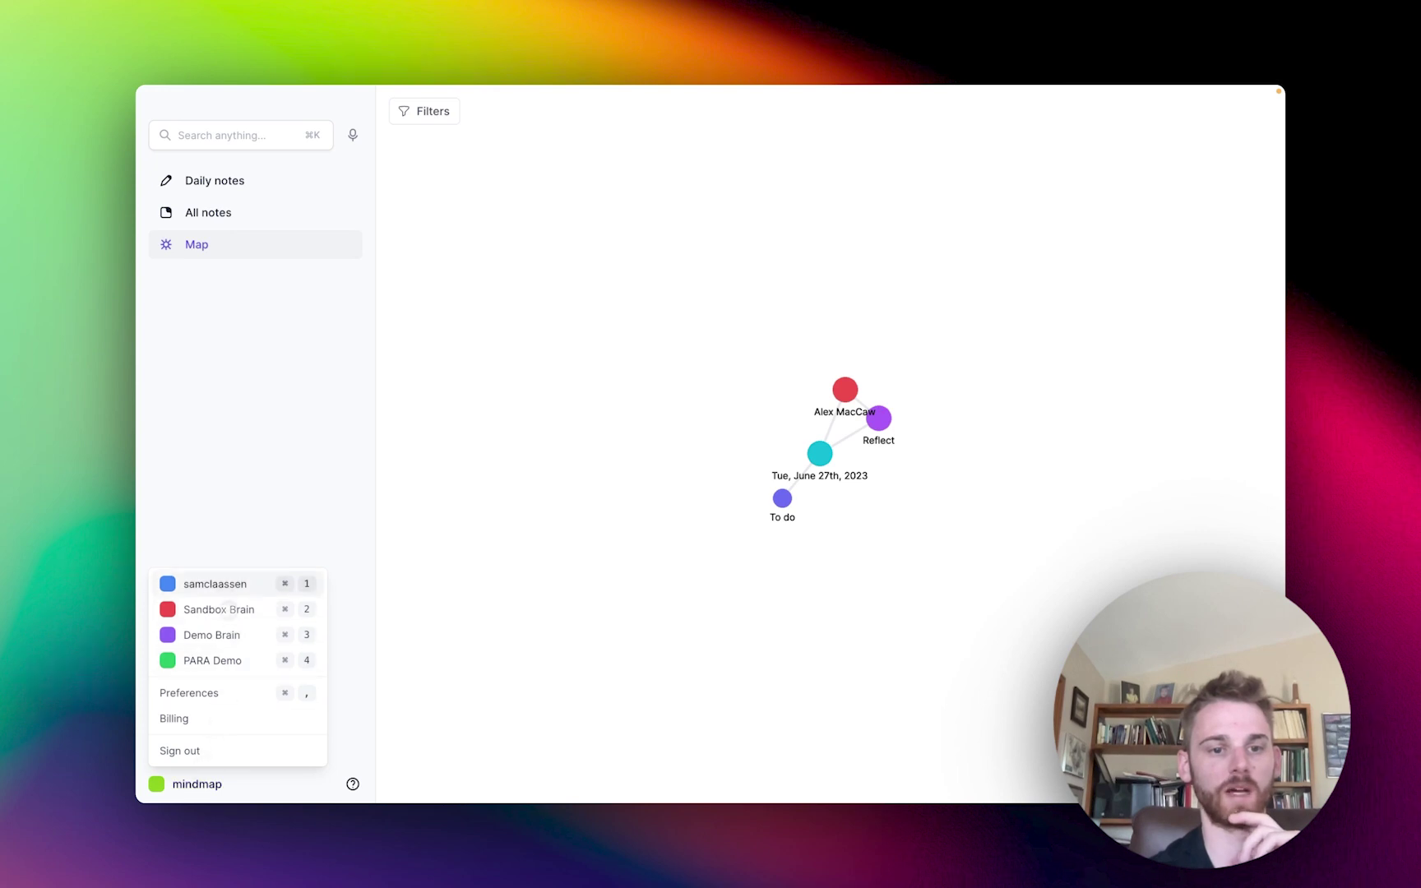
{"action": "left_click", "coordinate": [215, 584]}
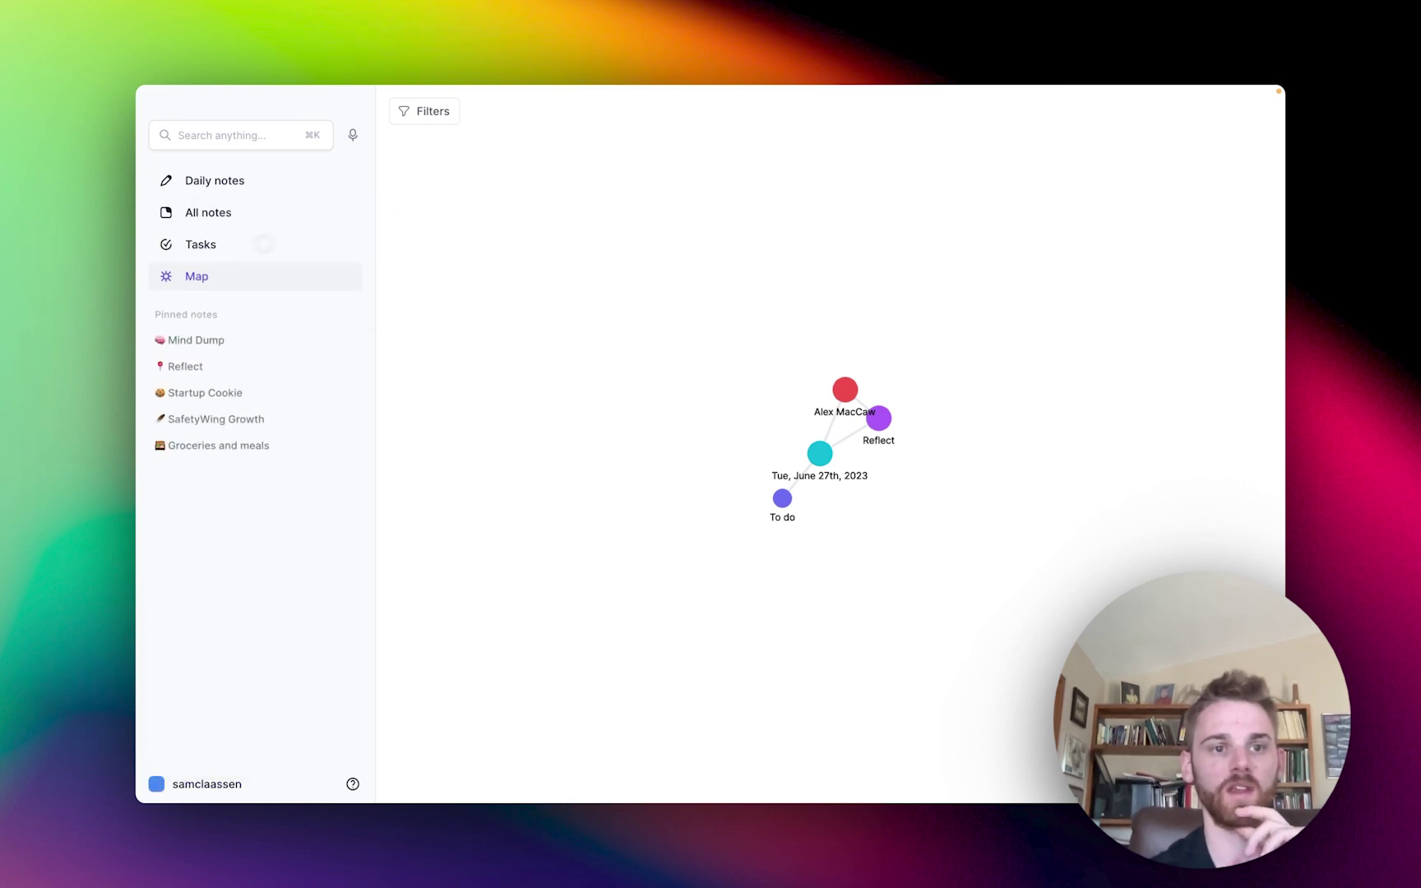
{"action": "left_click", "coordinate": [277, 242]}
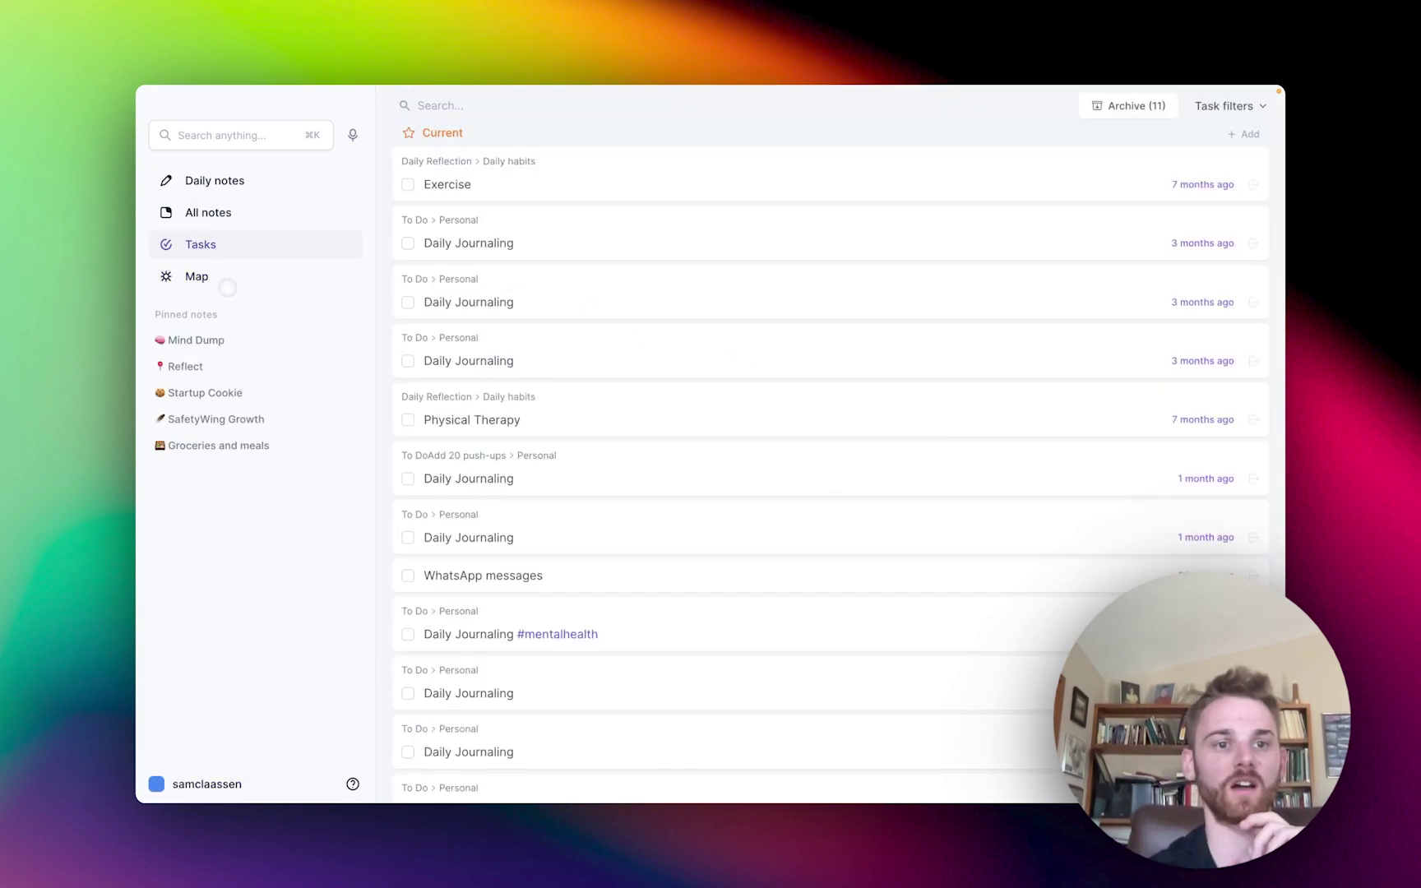
Display the main workspace's map and zoom in and back out on its graph
{"action": "left_click", "coordinate": [219, 275]}
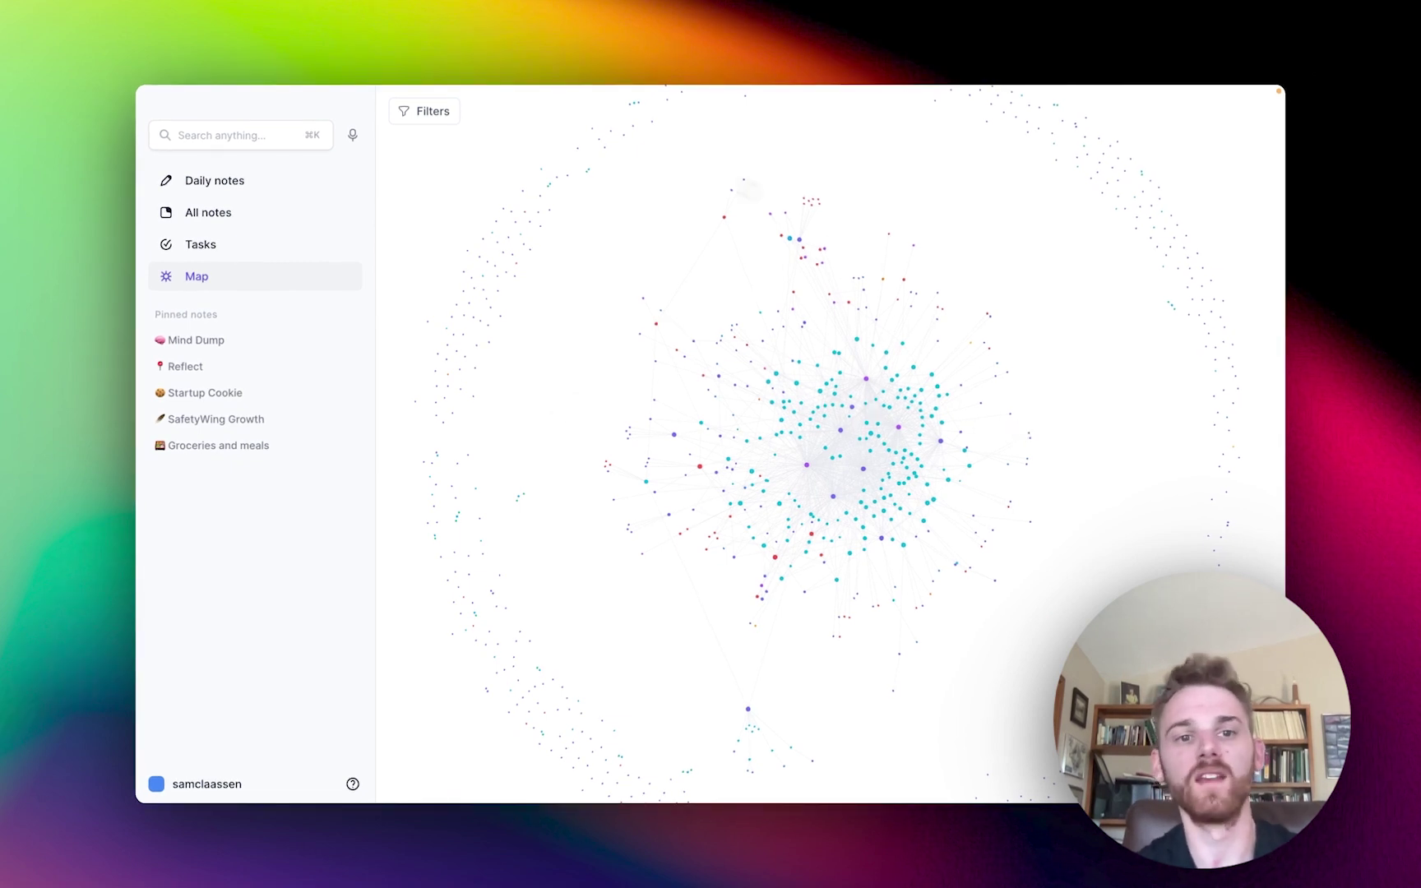
{"action": "scroll", "coordinate": [493, 197], "scroll_direction": "up", "scroll_amount": 10}
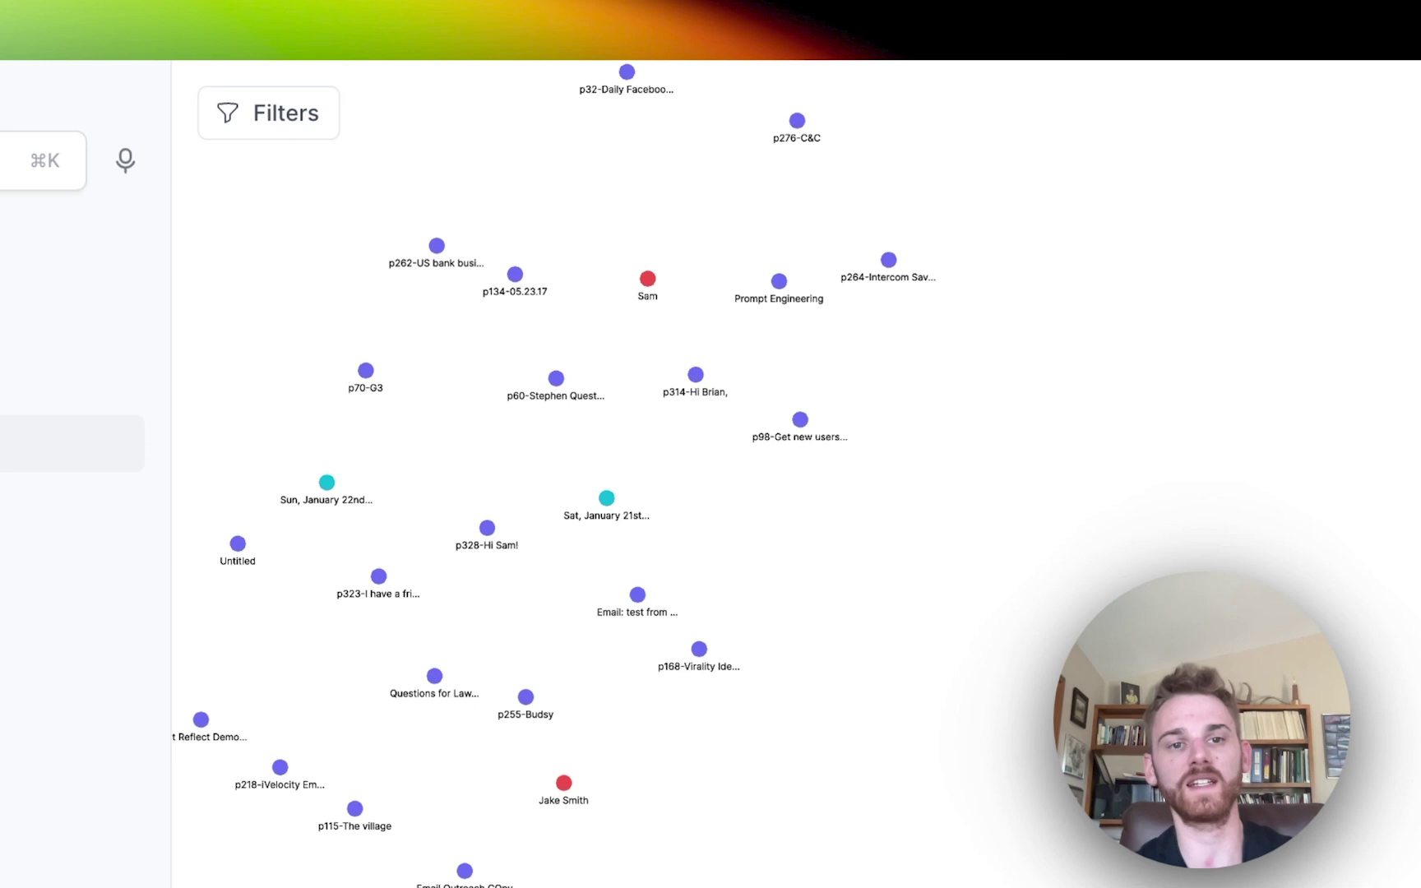
{"action": "scroll", "coordinate": [995, 554], "scroll_direction": "down", "scroll_amount": 5}
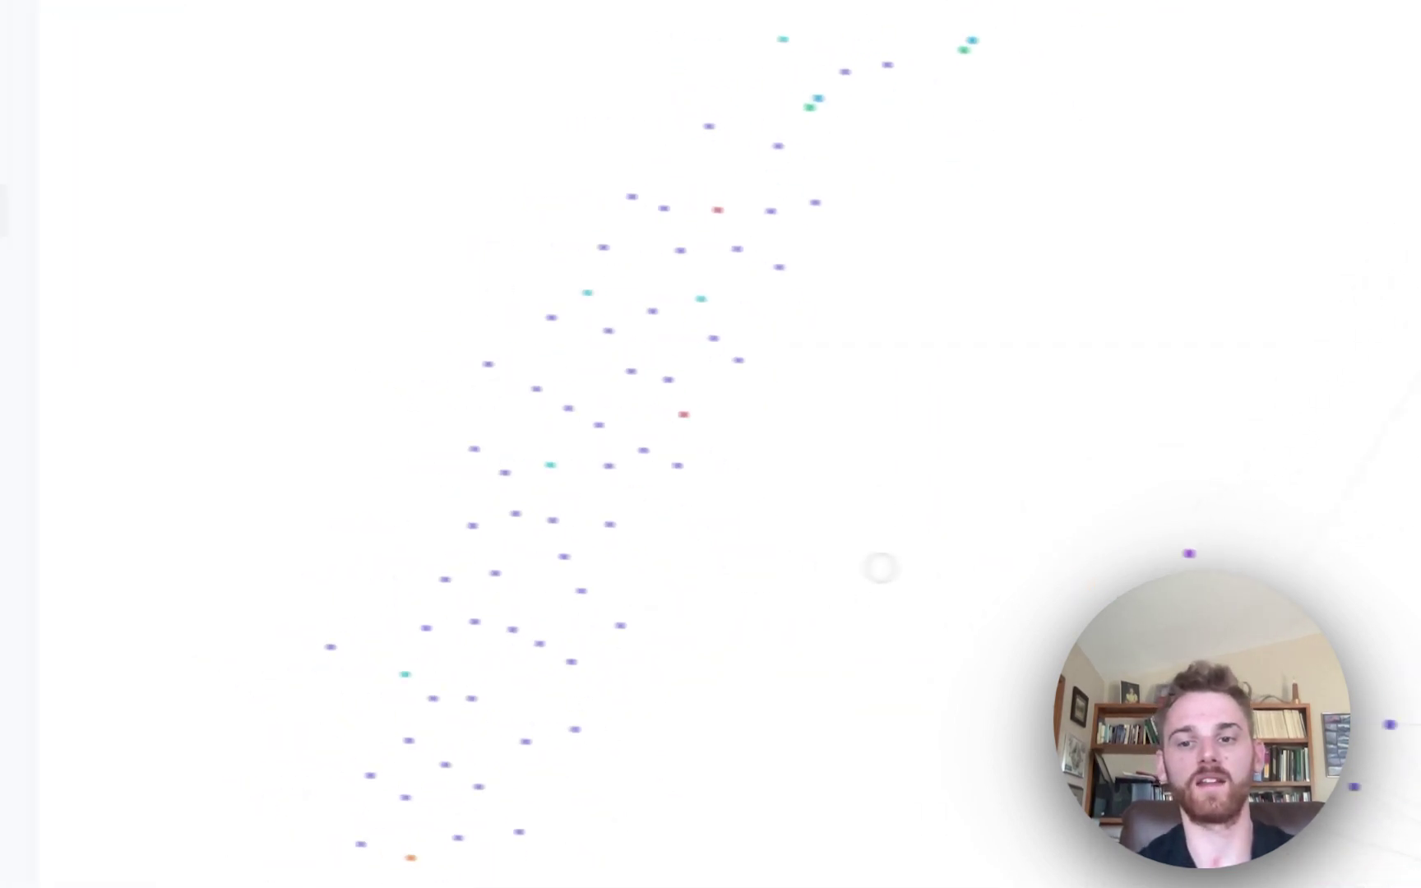
Uncheck Show unlinked, Show blank and Daily in the map filters
{"action": "left_click", "coordinate": [601, 136]}
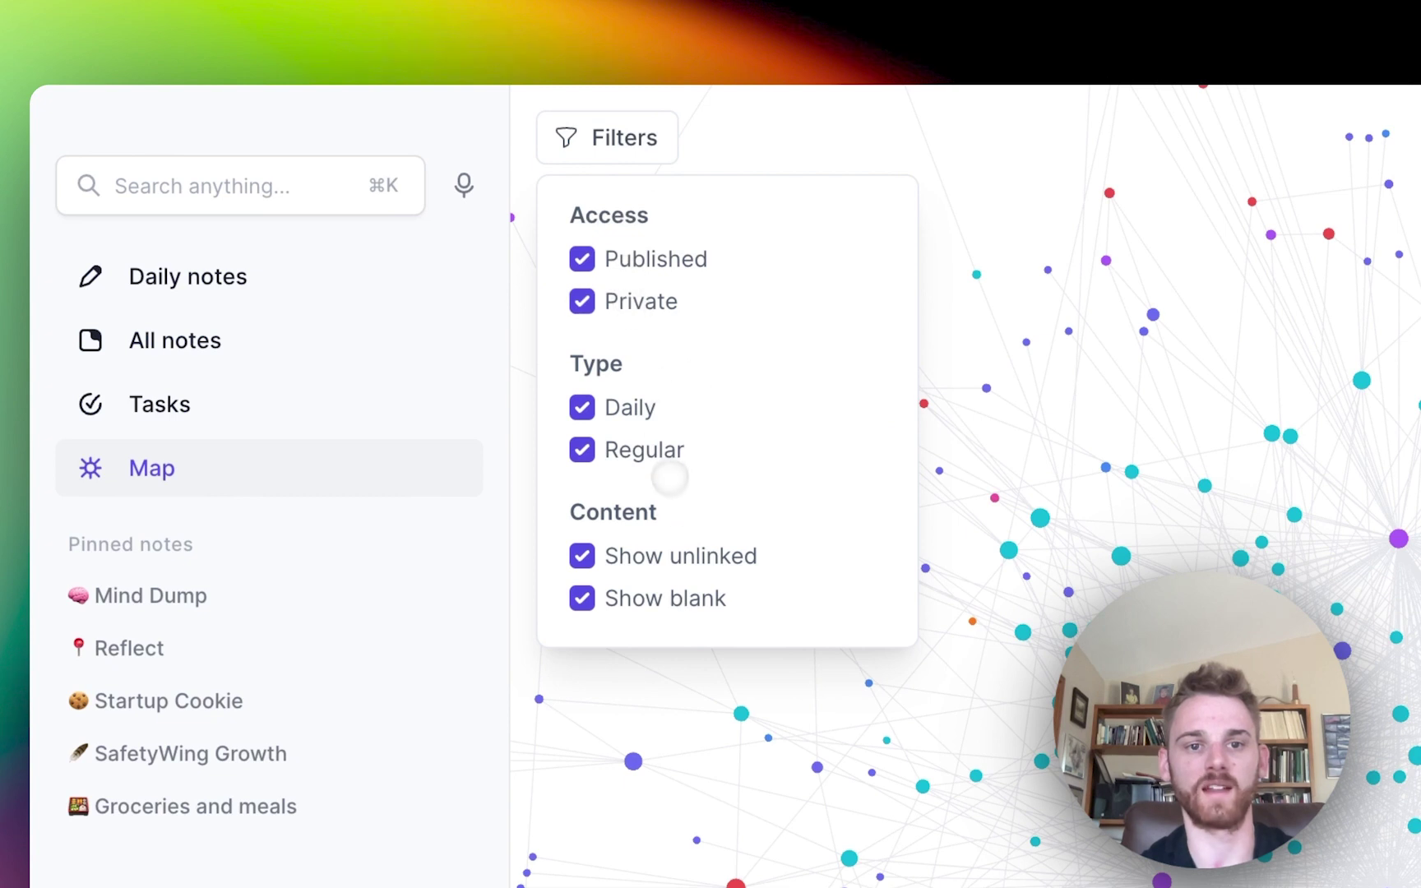
{"action": "left_click", "coordinate": [594, 560]}
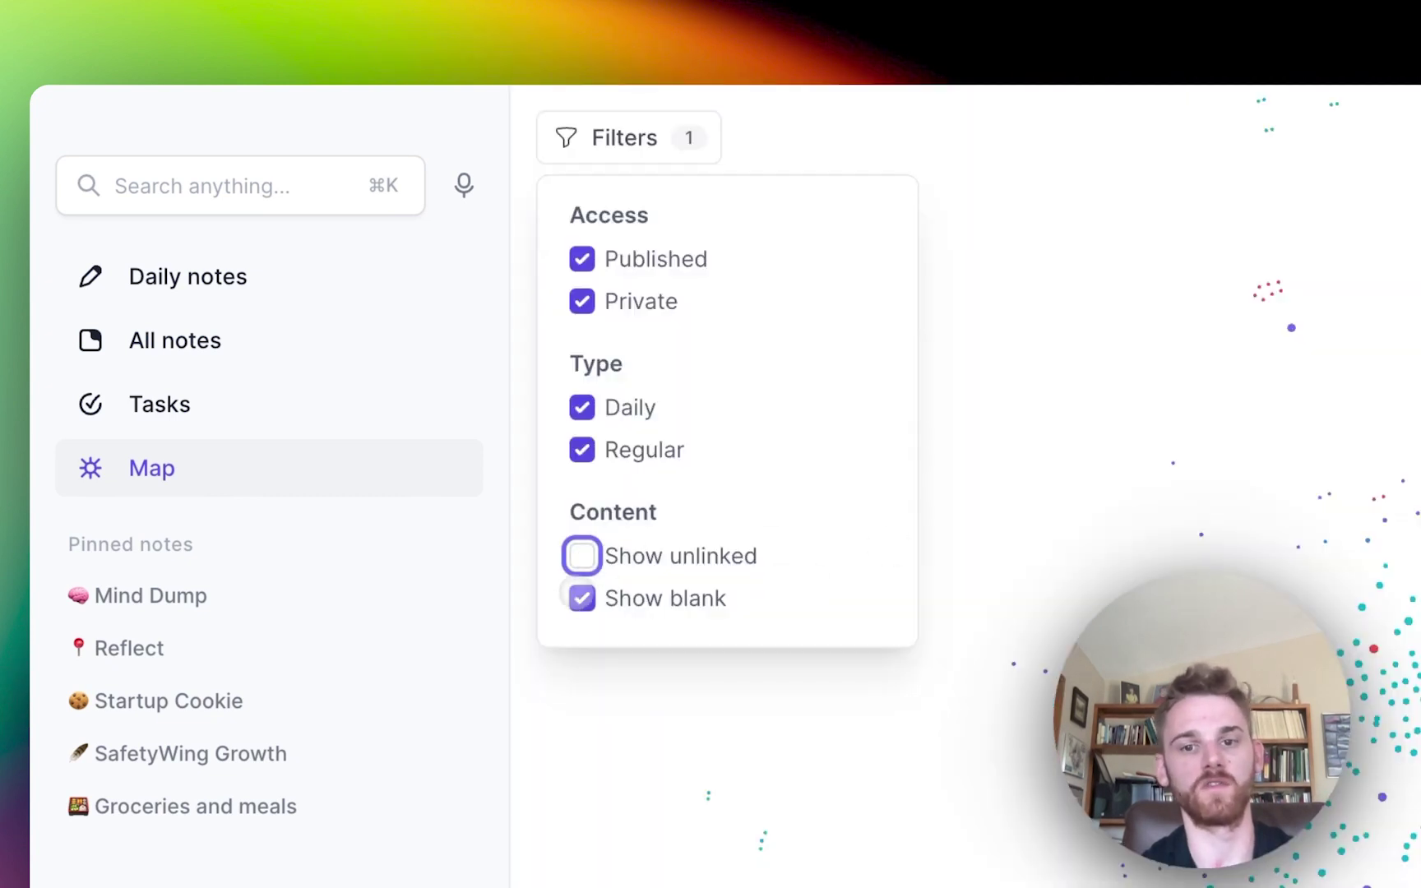
{"action": "left_click", "coordinate": [584, 589]}
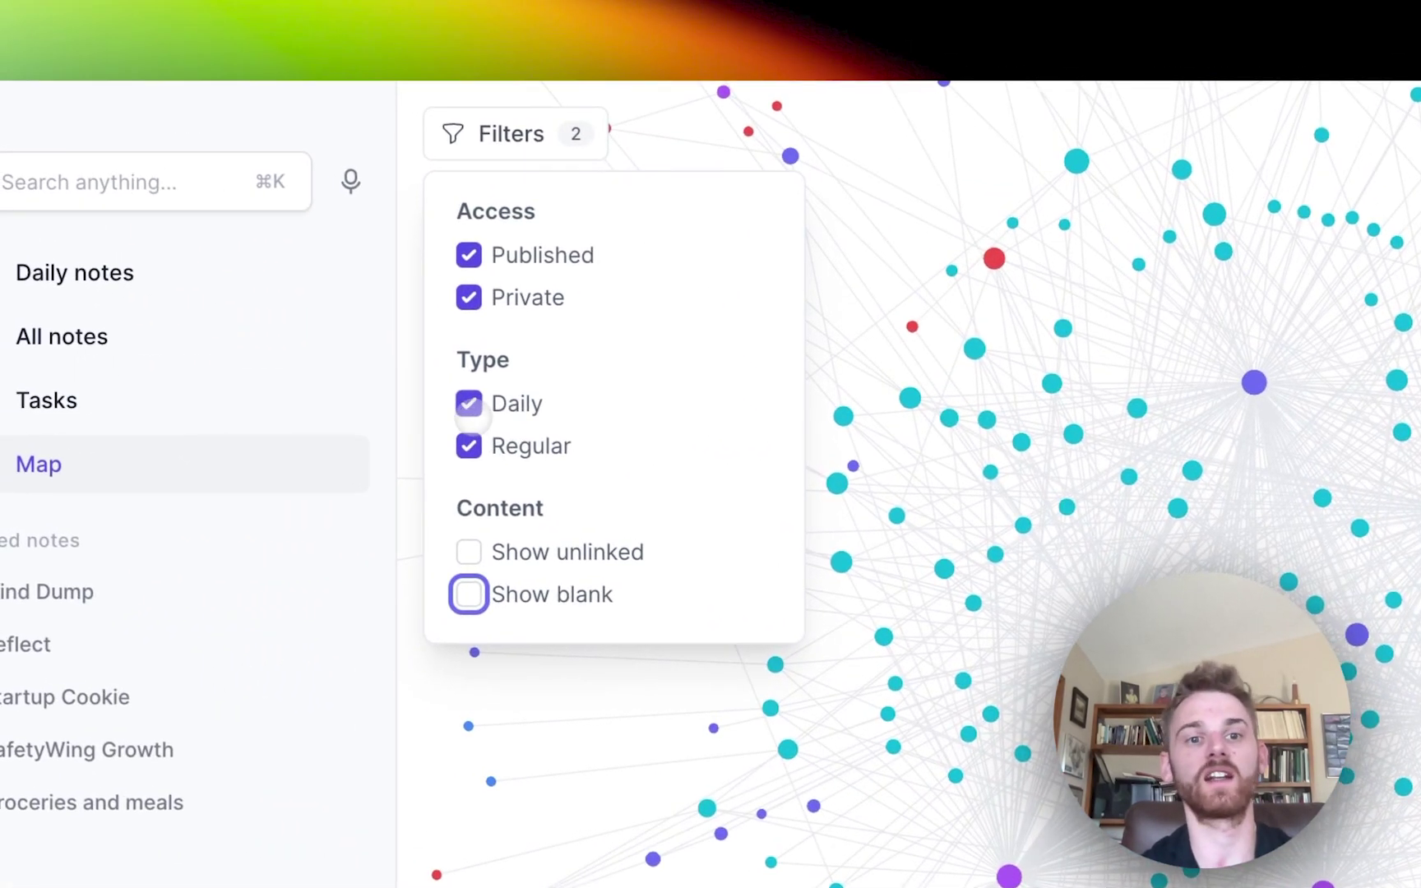
{"action": "left_click", "coordinate": [0, 194]}
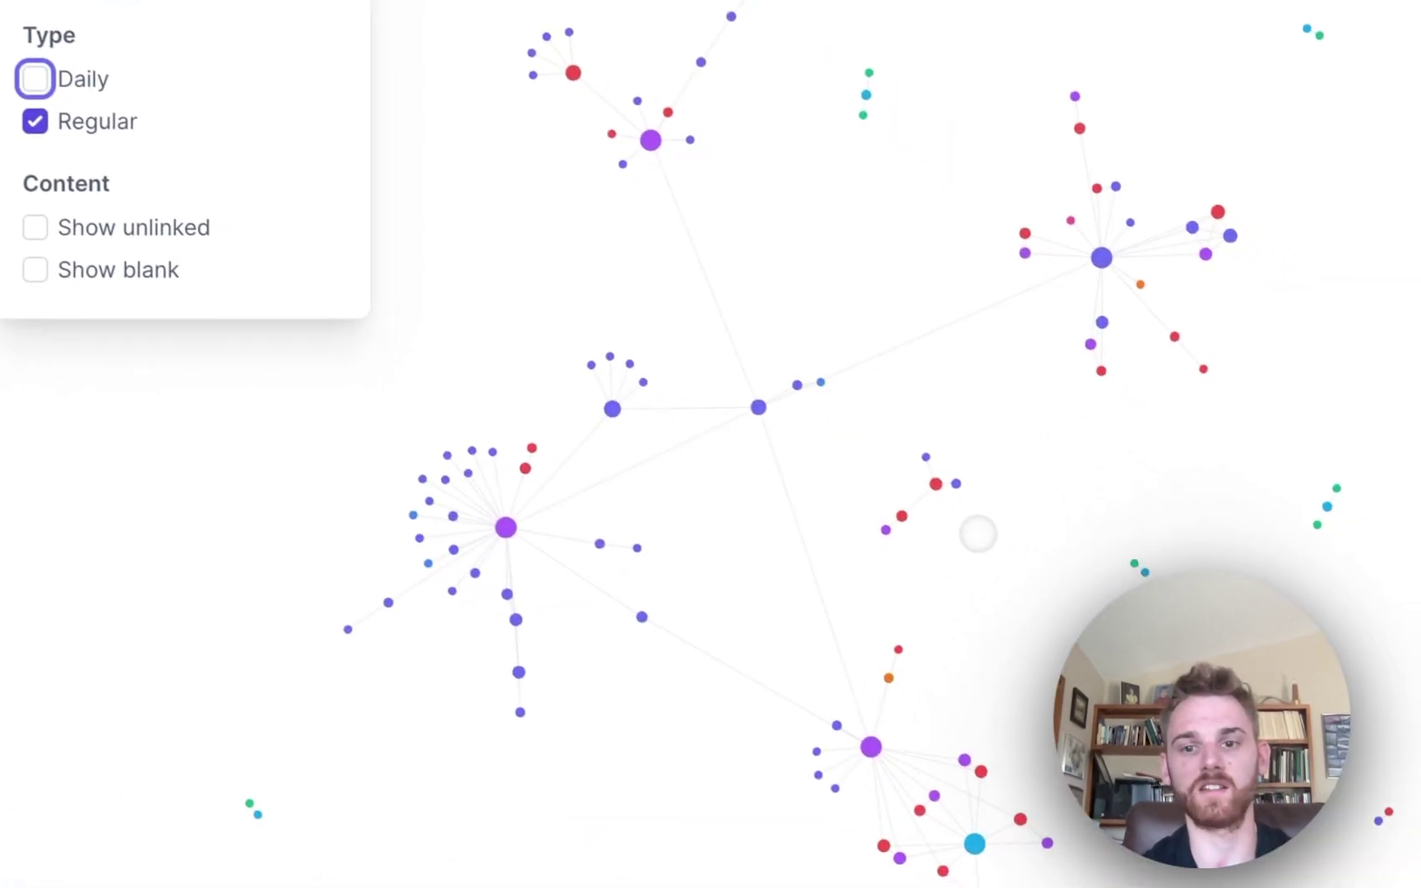
Pan the map to centre the Reflect cluster, then reopen the filters to review them
{"action": "scroll", "coordinate": [974, 532], "scroll_direction": "up", "scroll_amount": 5}
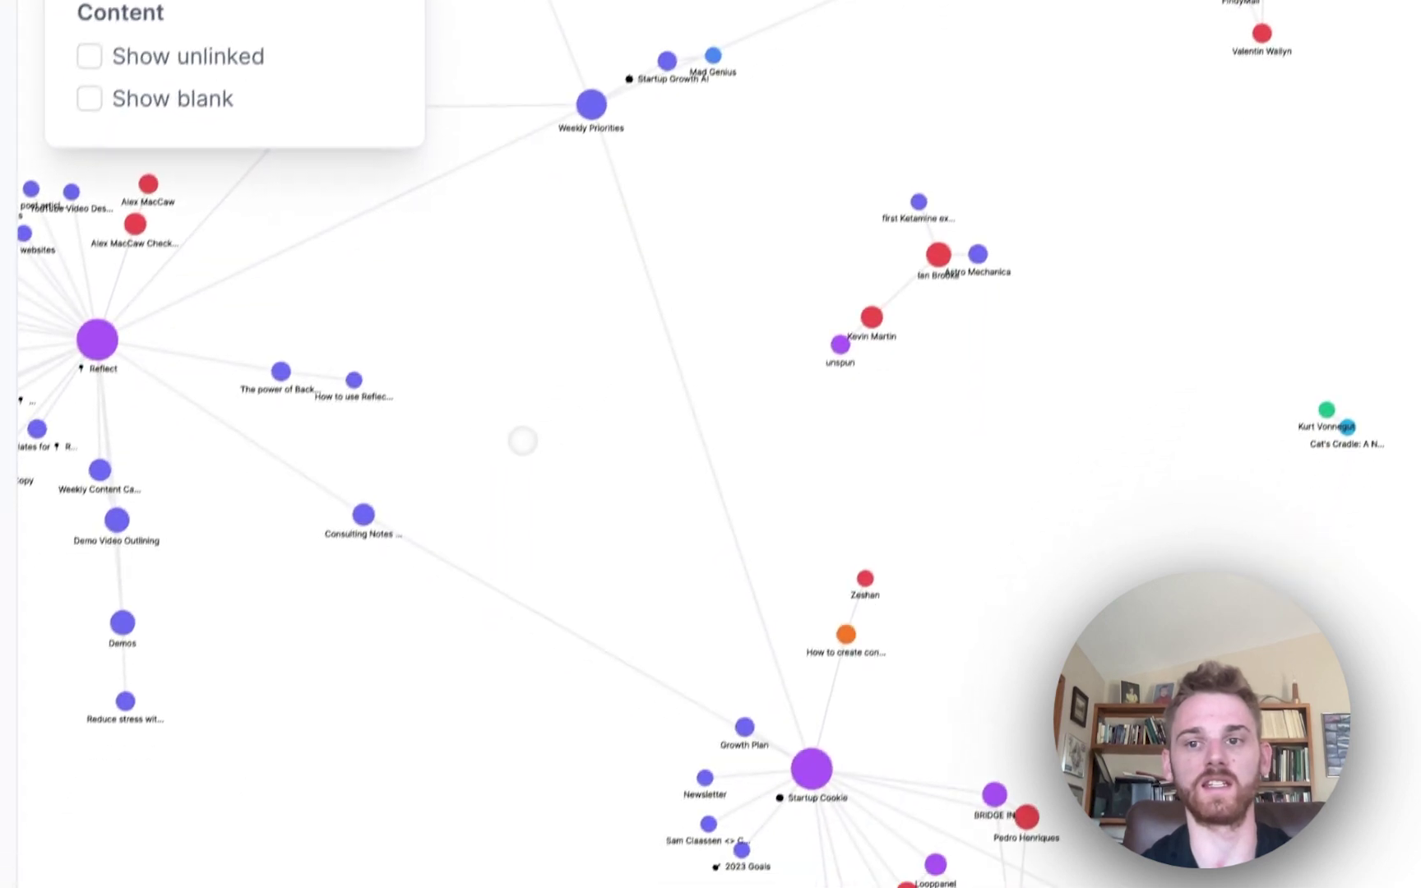
{"action": "left_click_drag", "start_coordinate": [465, 612], "coordinate": [907, 682]}
{"action": "left_click", "coordinate": [974, 489]}
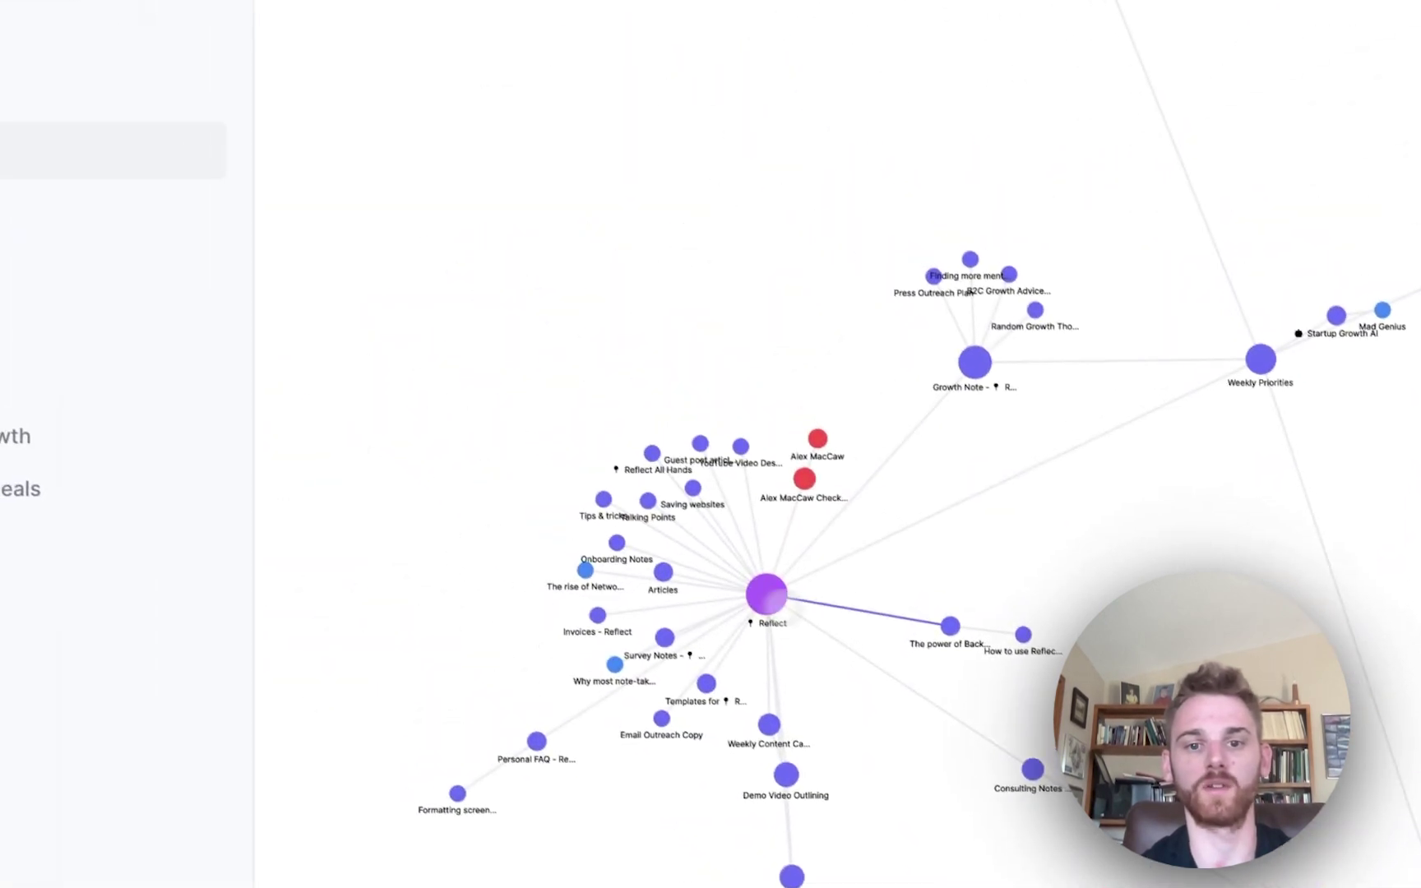
{"action": "scroll", "coordinate": [863, 621], "scroll_direction": "down", "scroll_amount": 5}
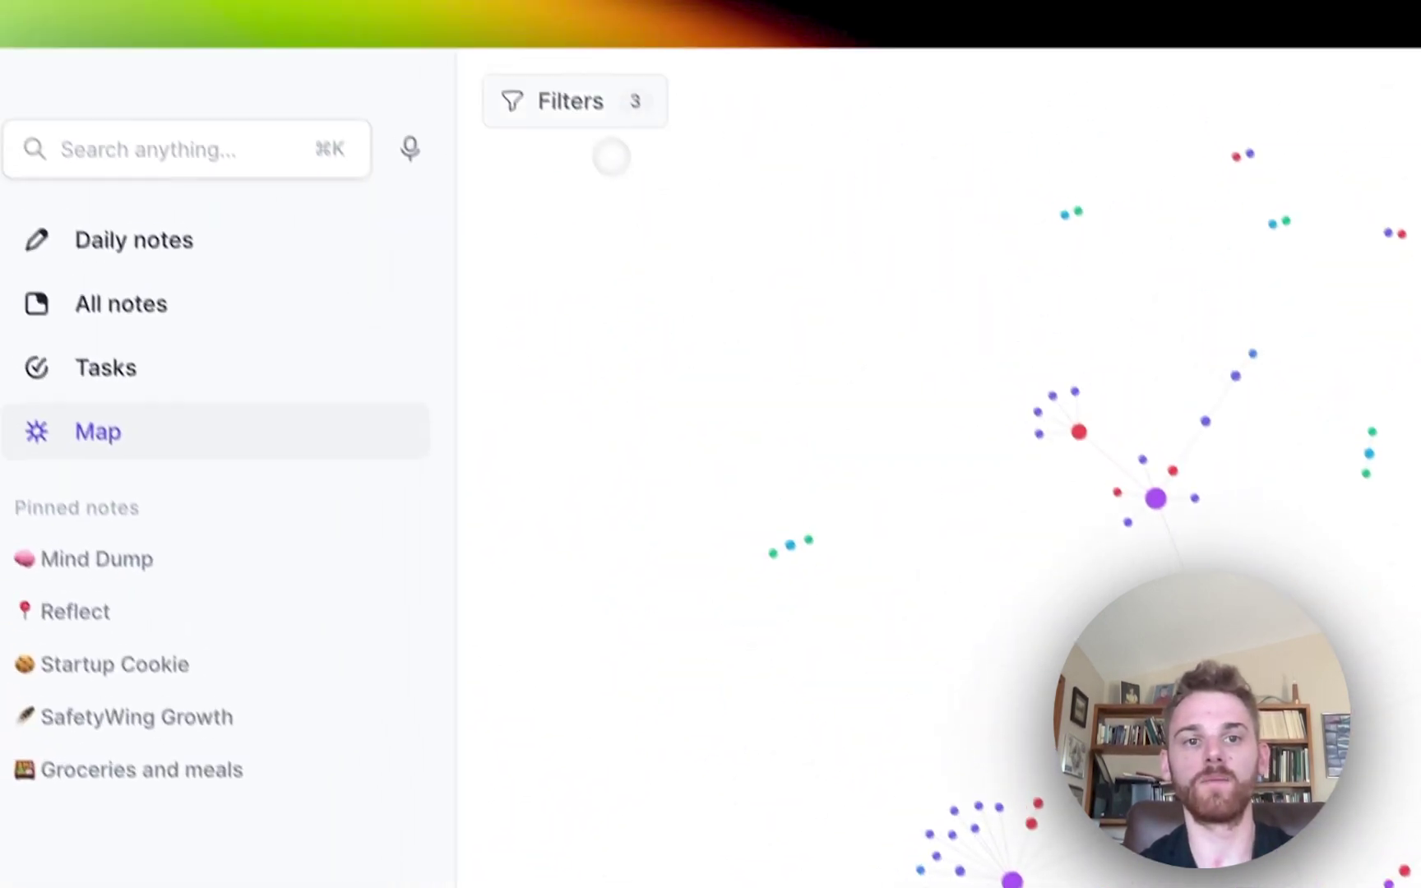
{"action": "left_click", "coordinate": [595, 115]}
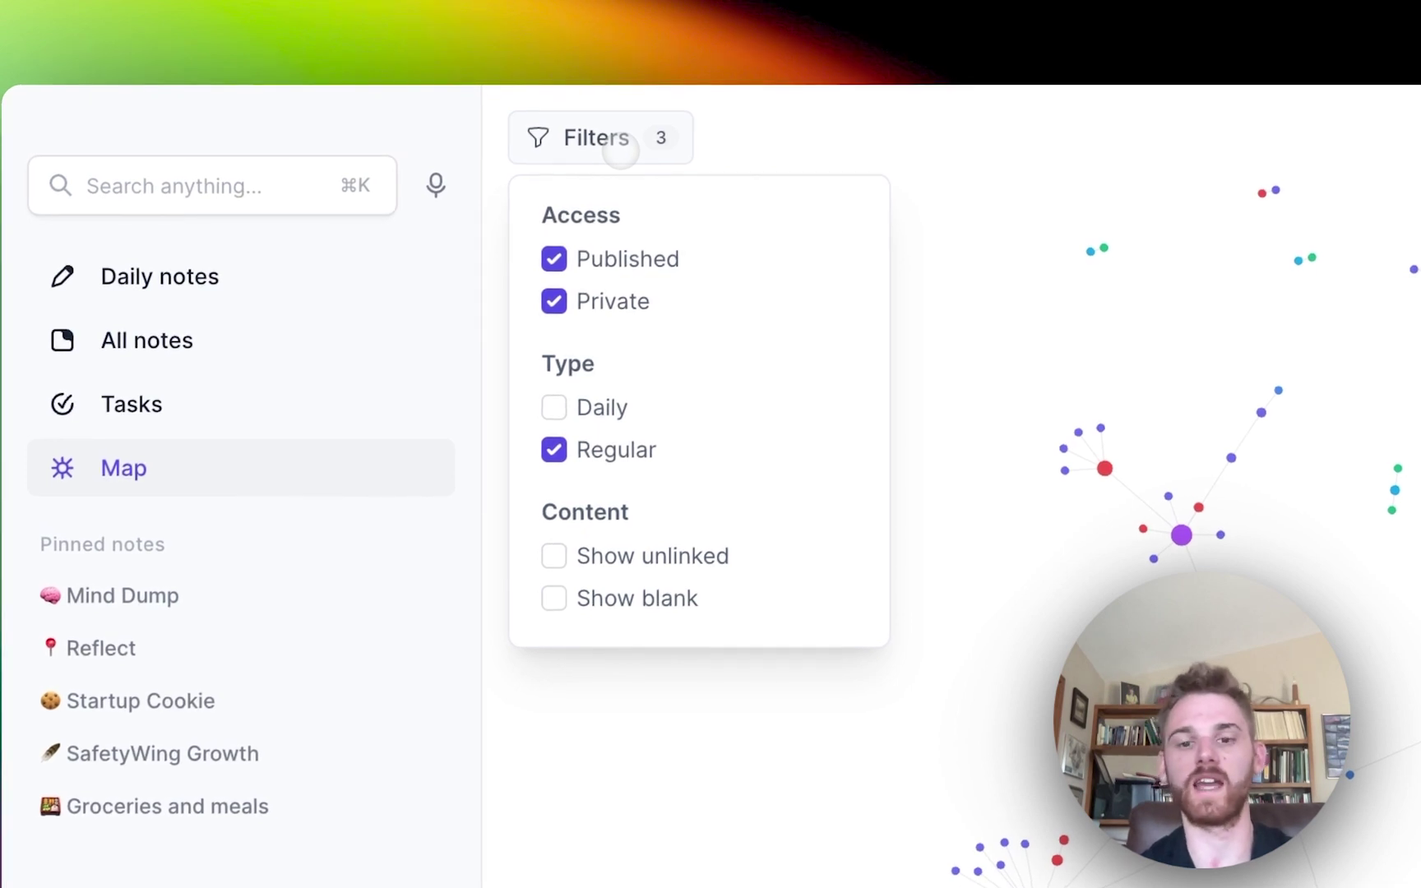